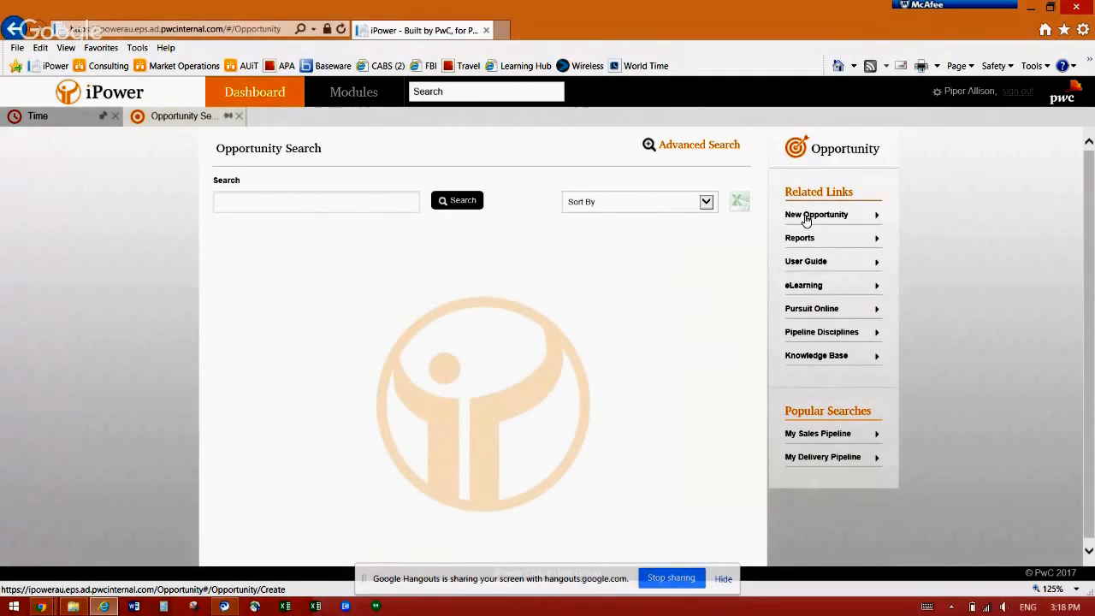
Start a new opportunity and set the form to the medium field-detail view
click(807, 219)
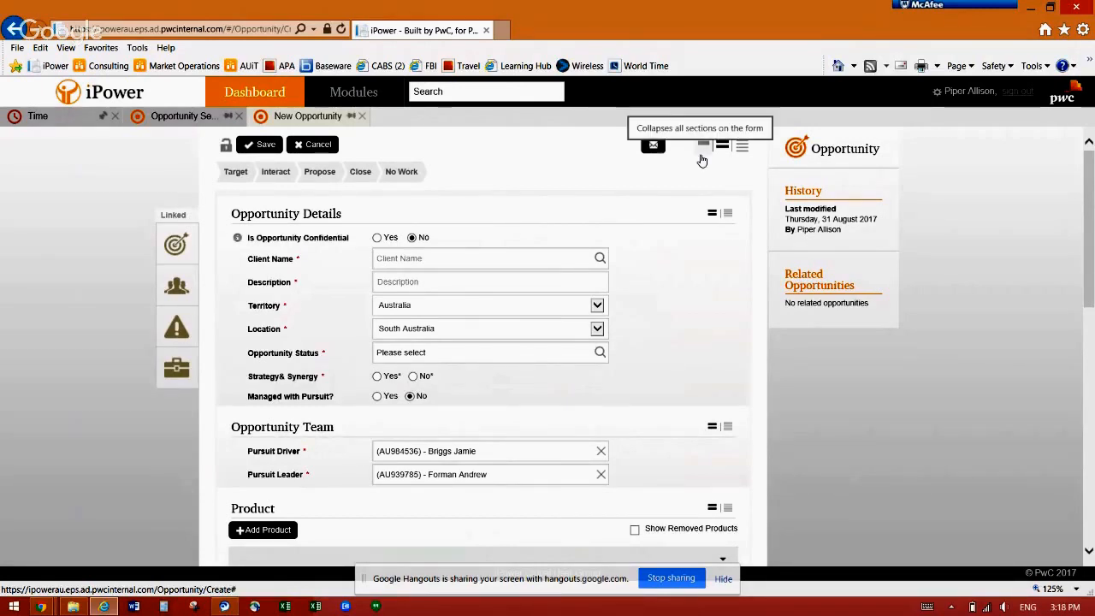
click(742, 146)
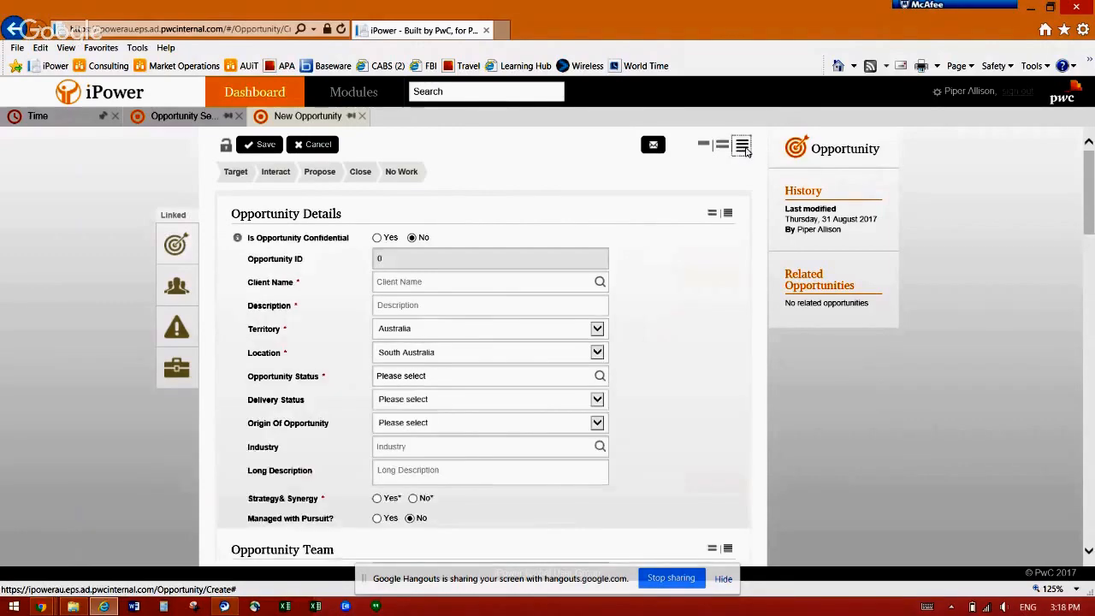
click(723, 147)
click(703, 145)
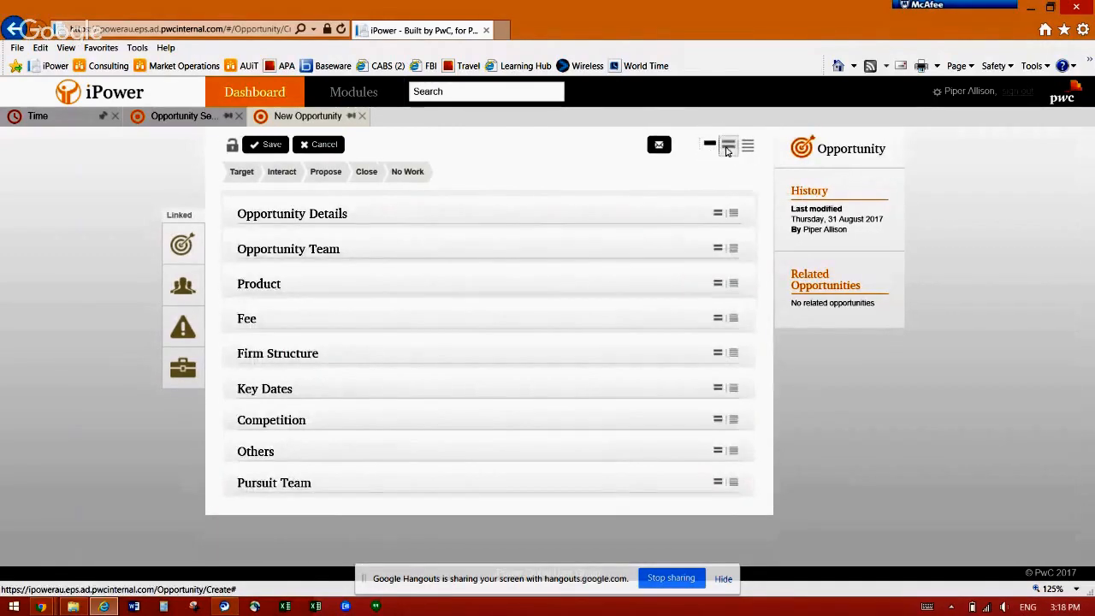
click(721, 145)
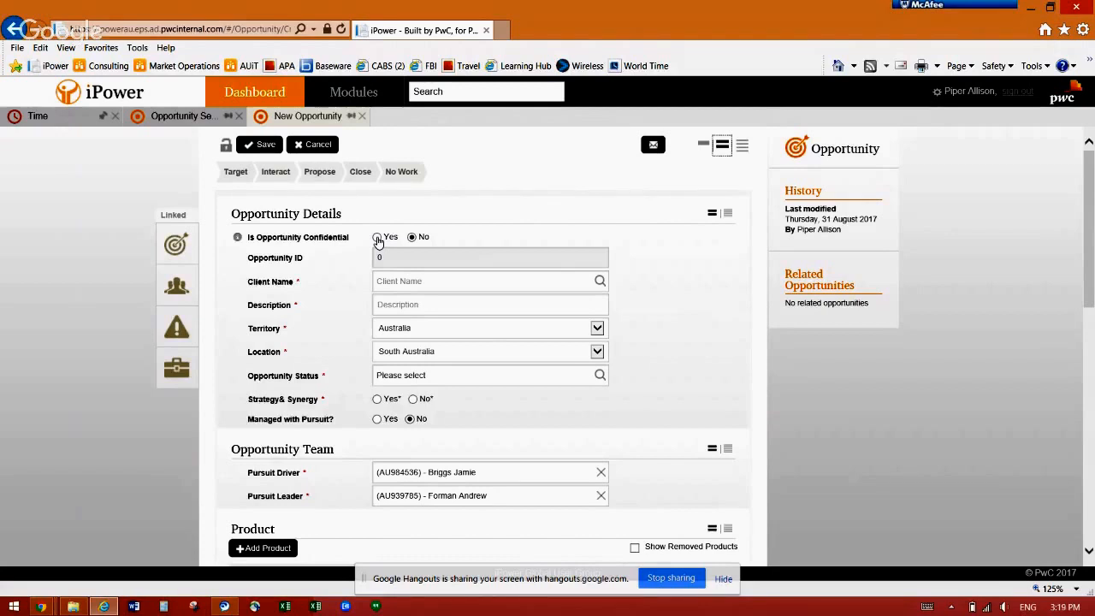
Set the client to BHP Billiton by searching for 'bhp'
click(391, 282)
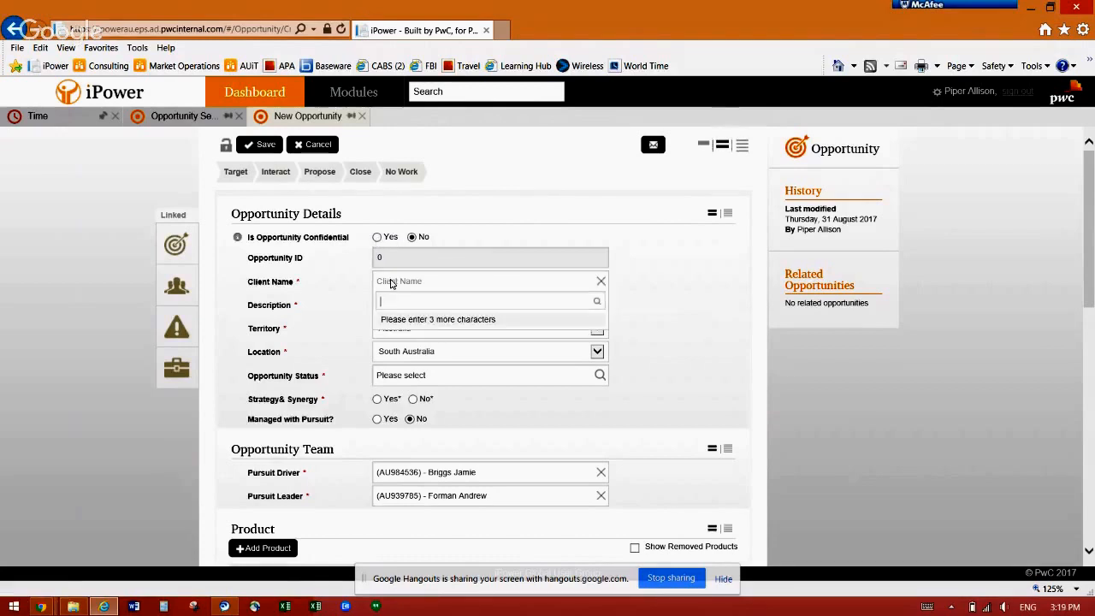
text(bhp)
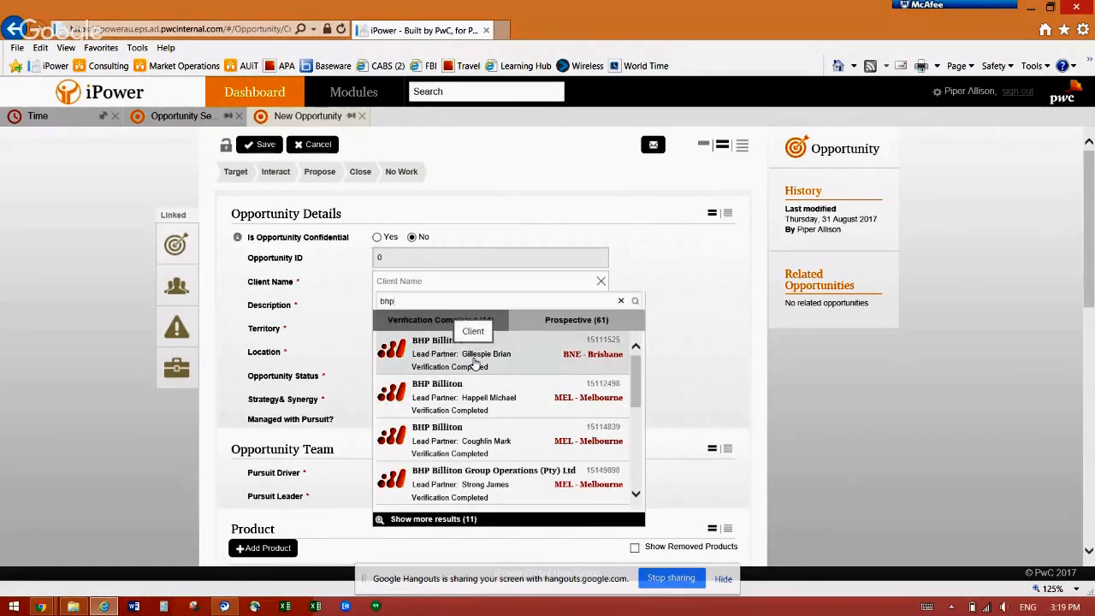
click(469, 364)
Enter 'Project Black' as the description and choose Victoria as the location
click(430, 305)
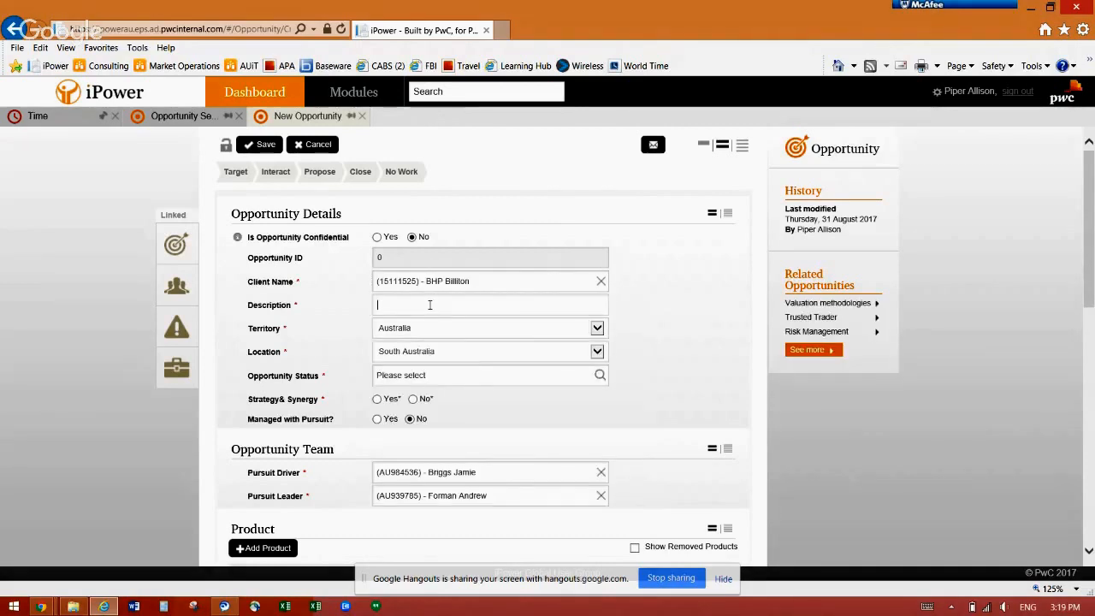
text(P)
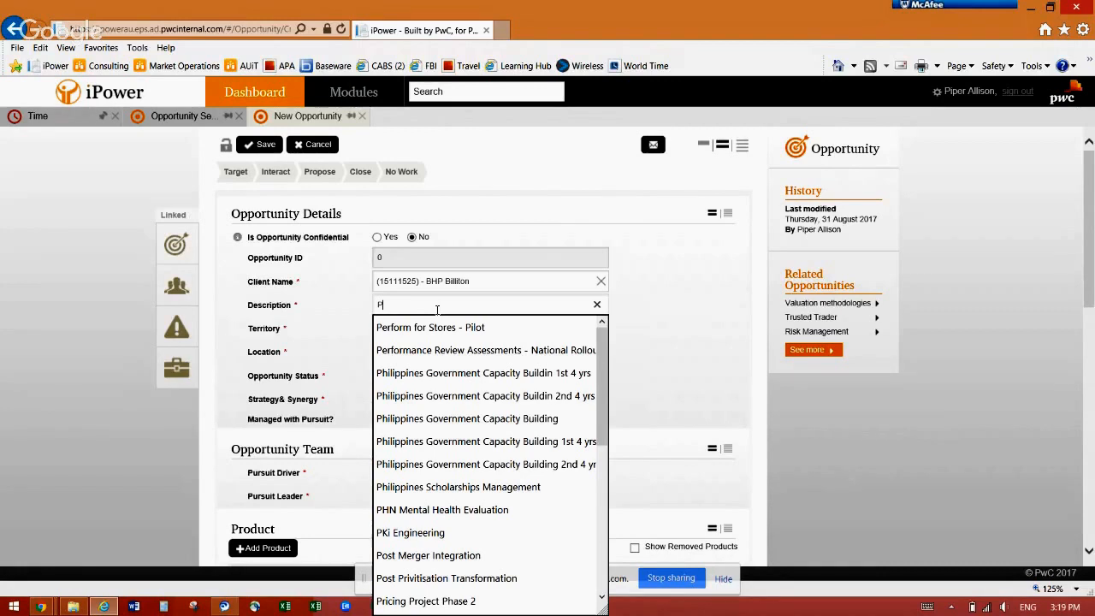
text(roject Black)
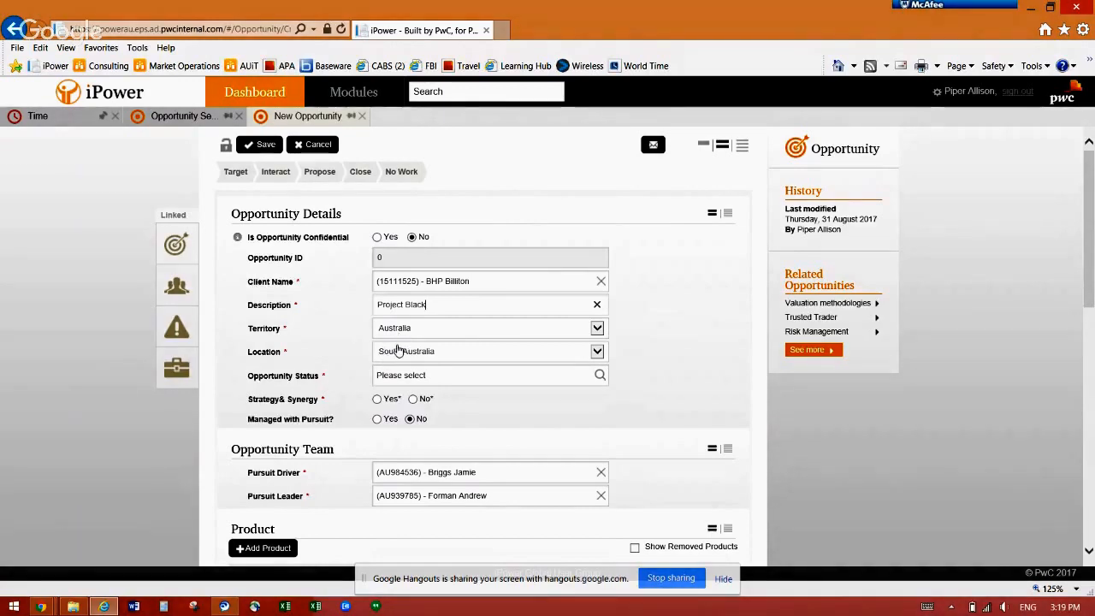
click(399, 352)
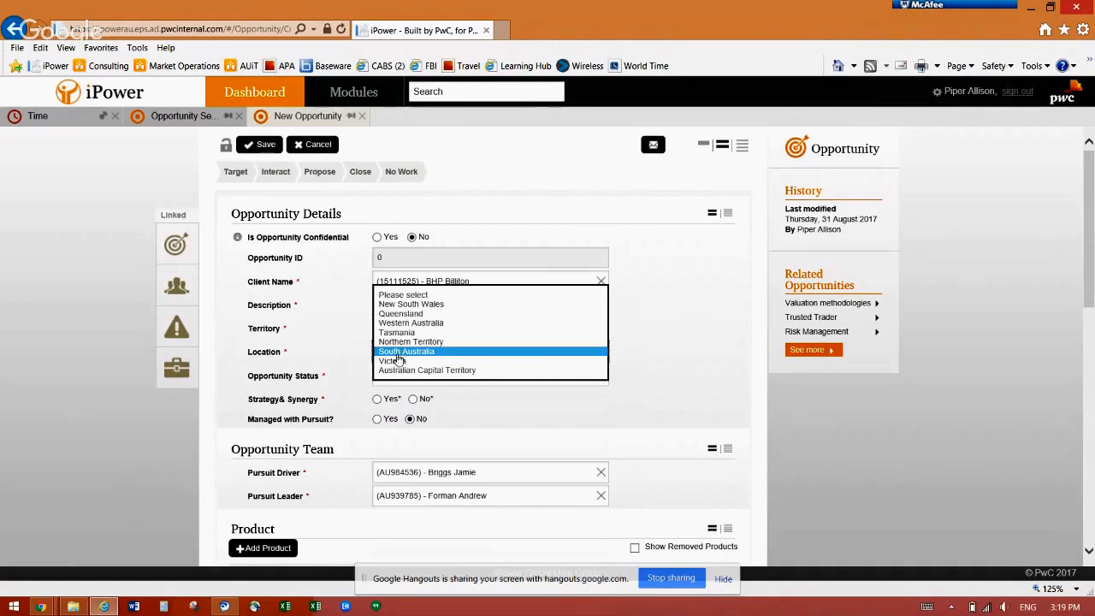
click(396, 362)
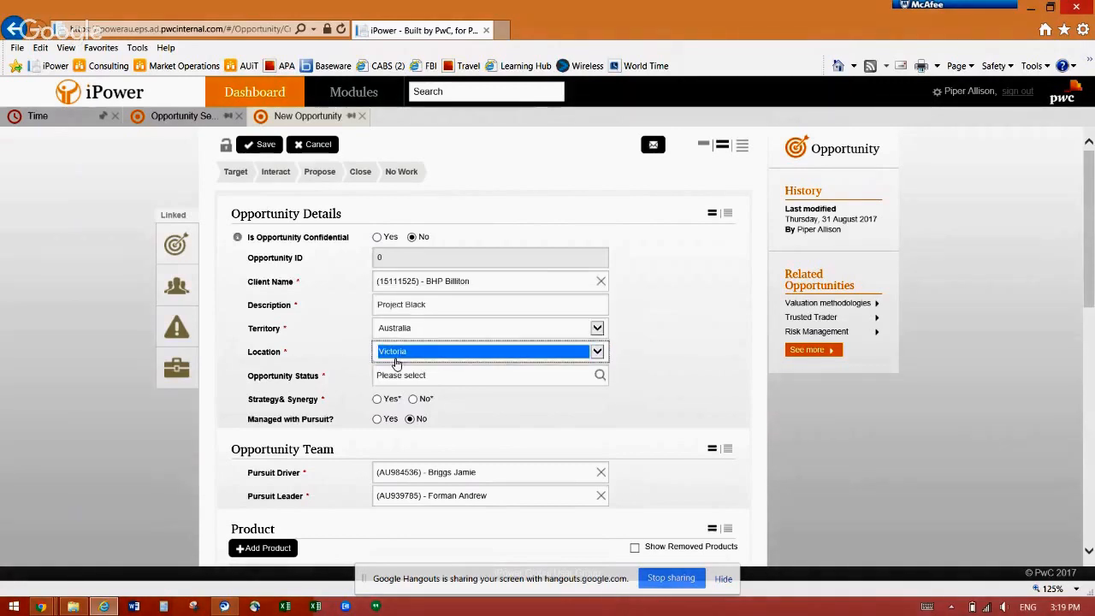
Set Opportunity Status to '05 - Closing the Deal (Awaiting decision)'
click(450, 379)
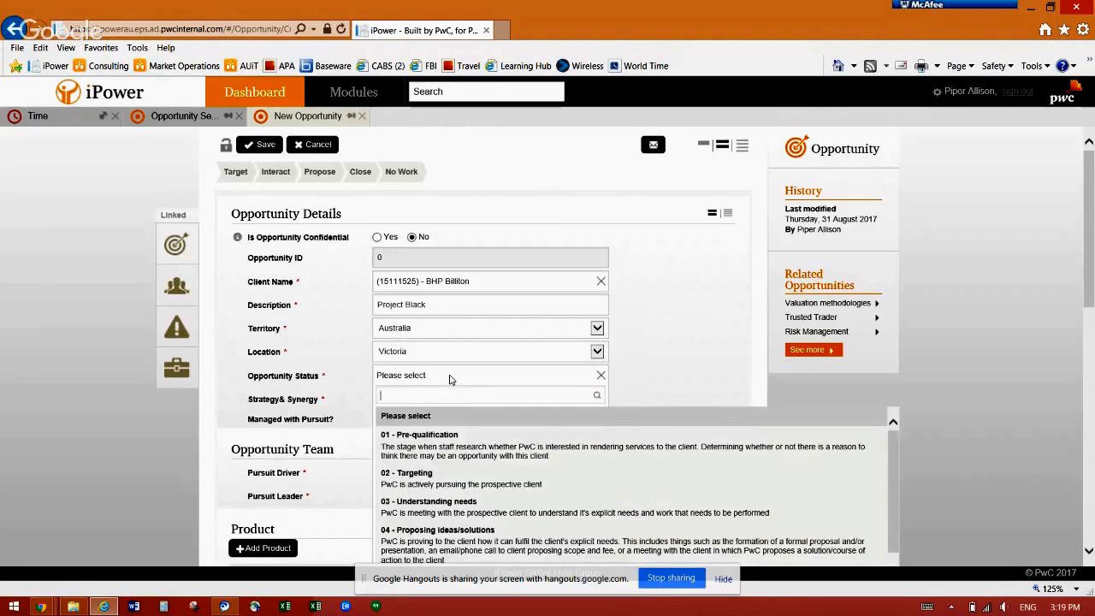
scroll(1080, 316, down, 1)
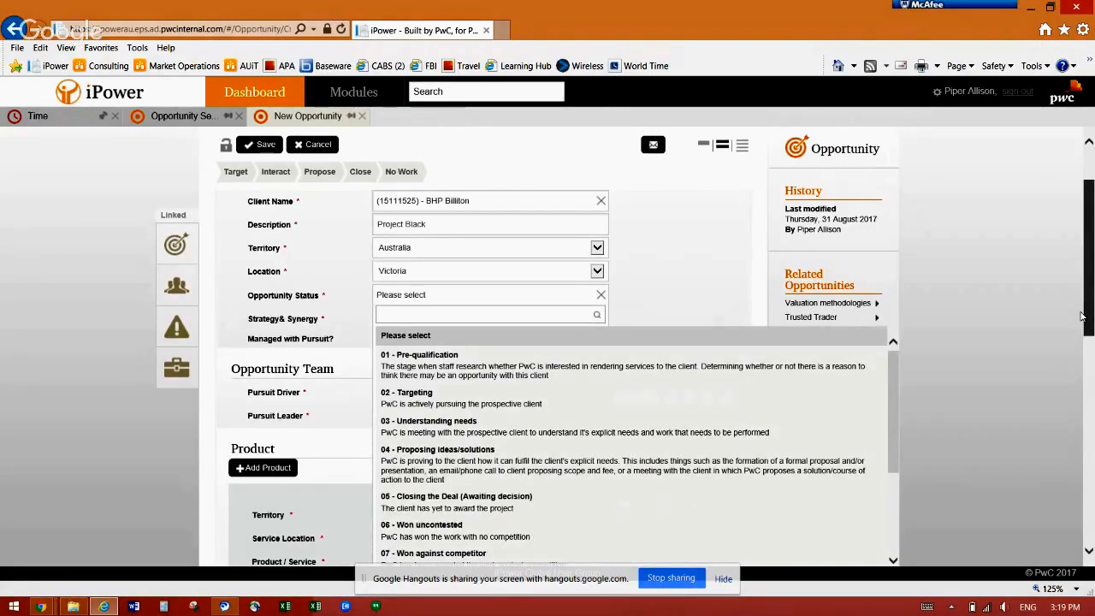
scroll(1080, 317, down, 1)
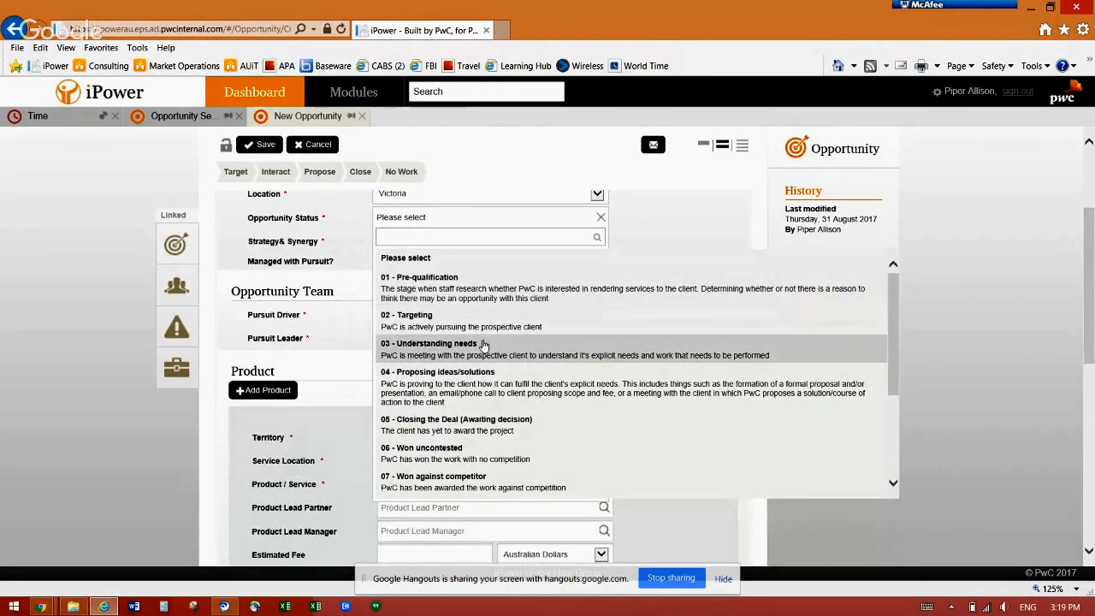
click(453, 428)
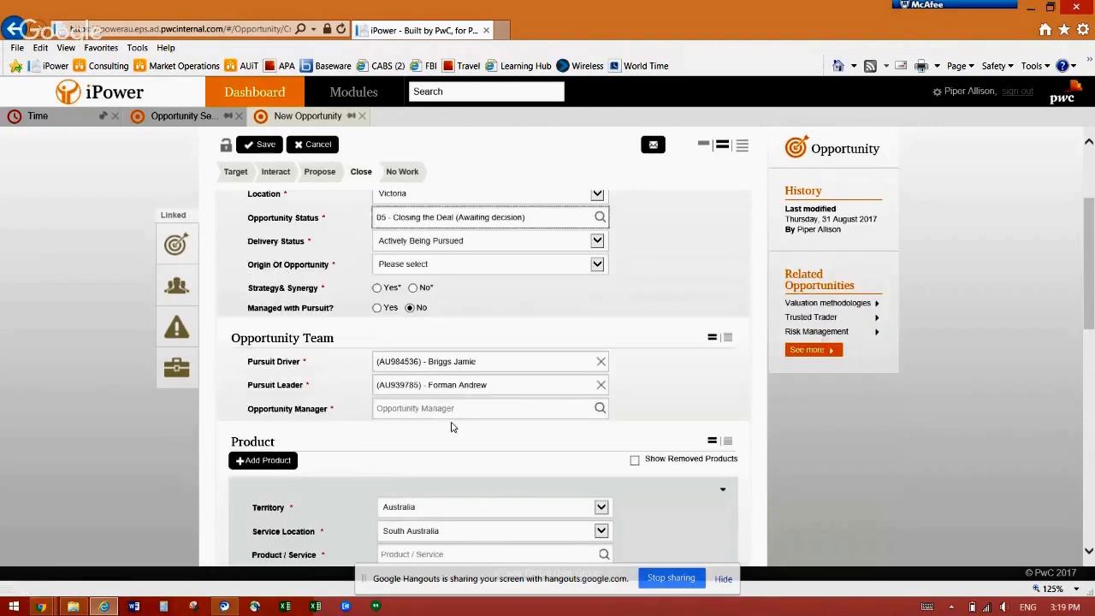
Set origin to 'Issue identified through existing consulting work' and Strategy& Synergy to No
click(394, 268)
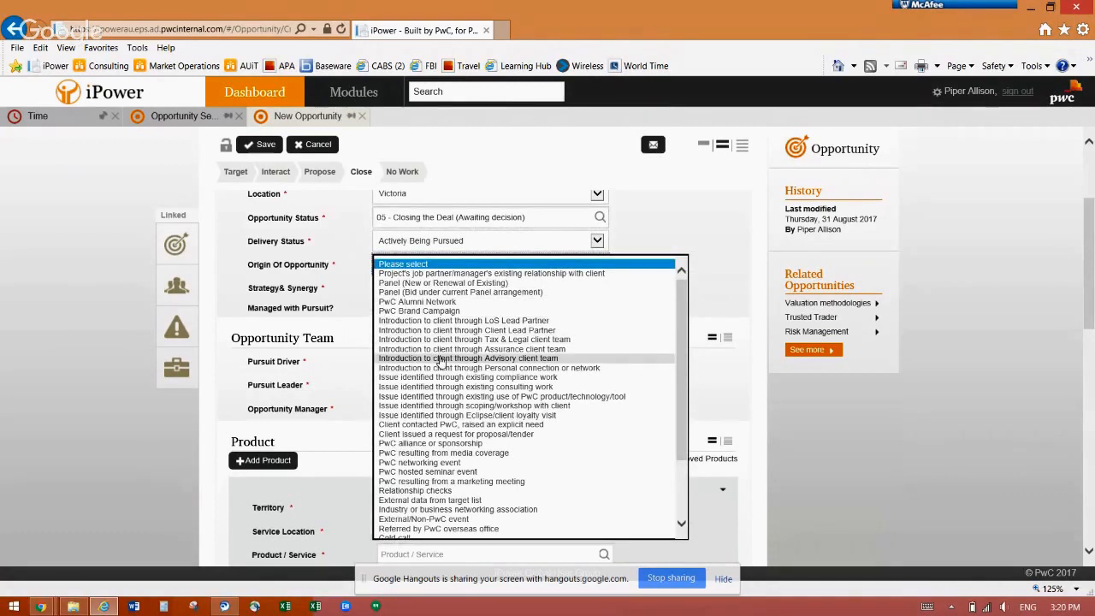
click(455, 386)
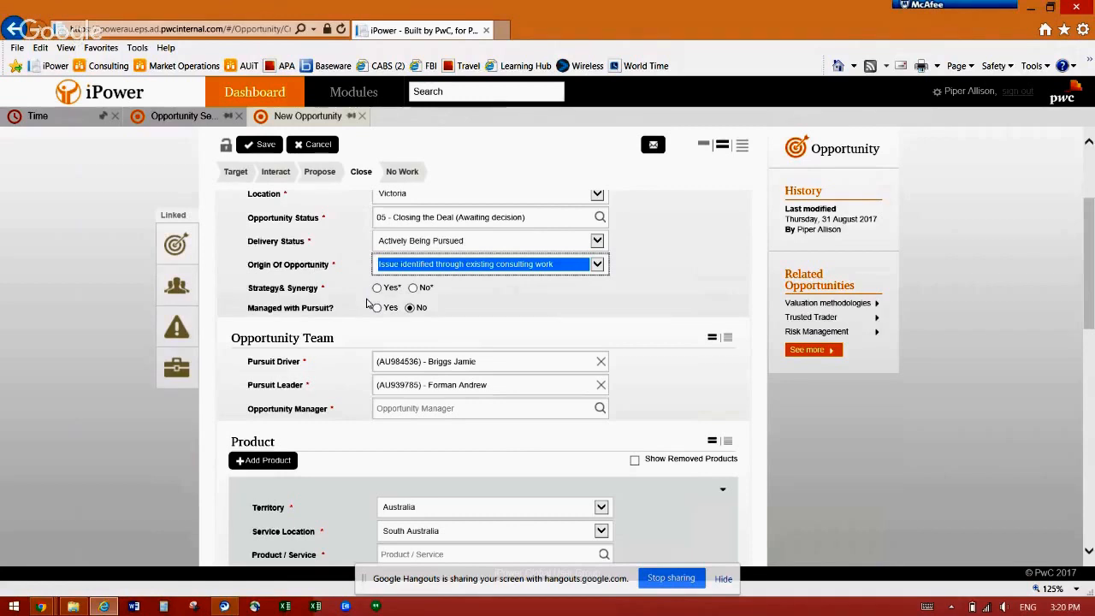
click(415, 289)
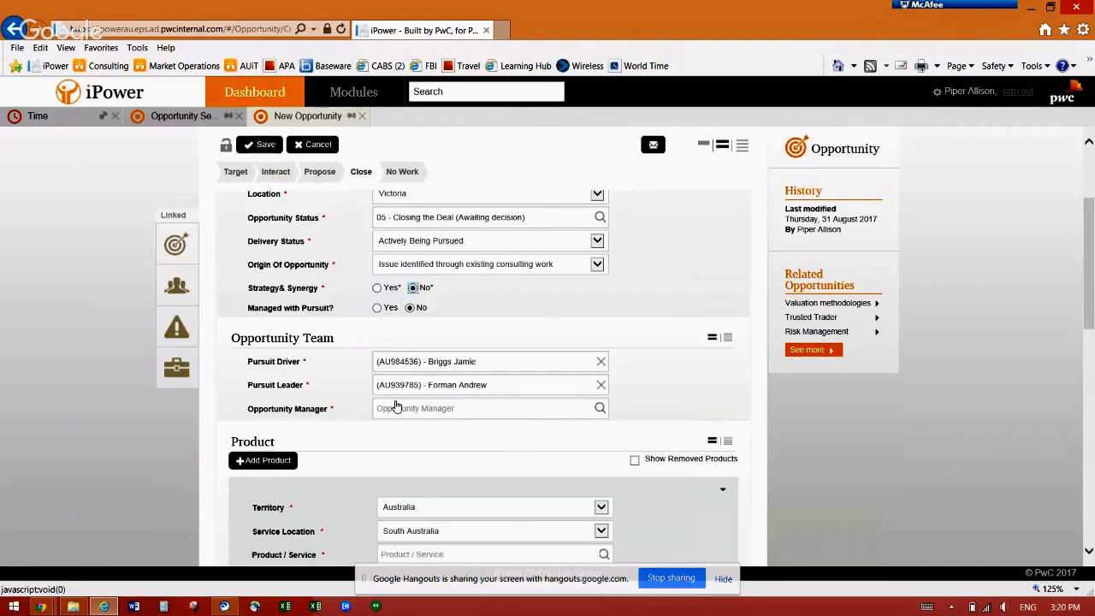
Replace the Pursuit Leader with a staff member found by staff ID
click(600, 386)
click(502, 386)
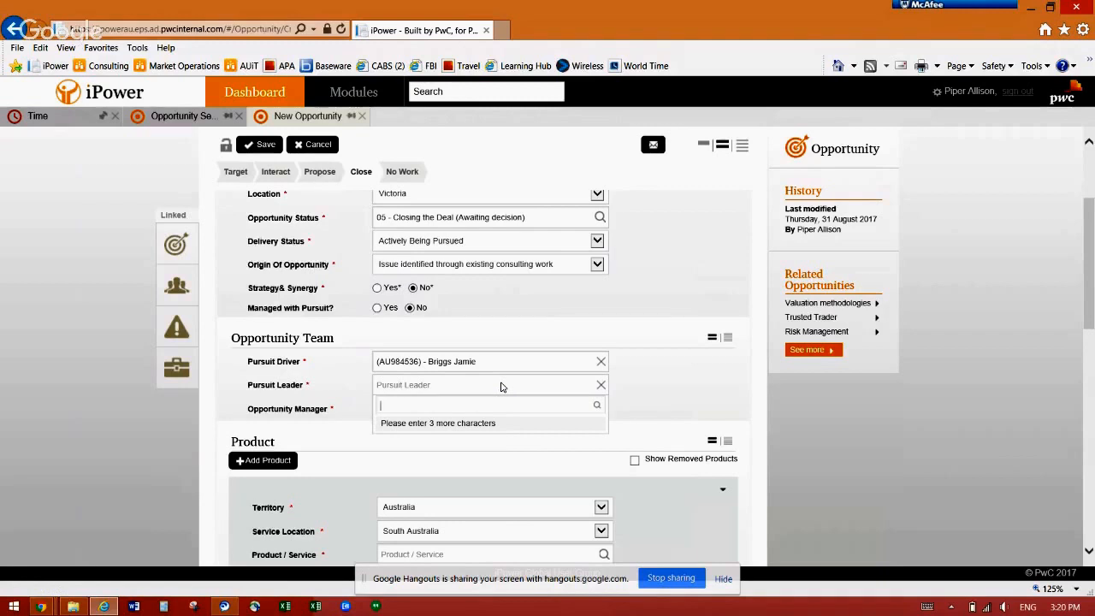
text(AU939780)
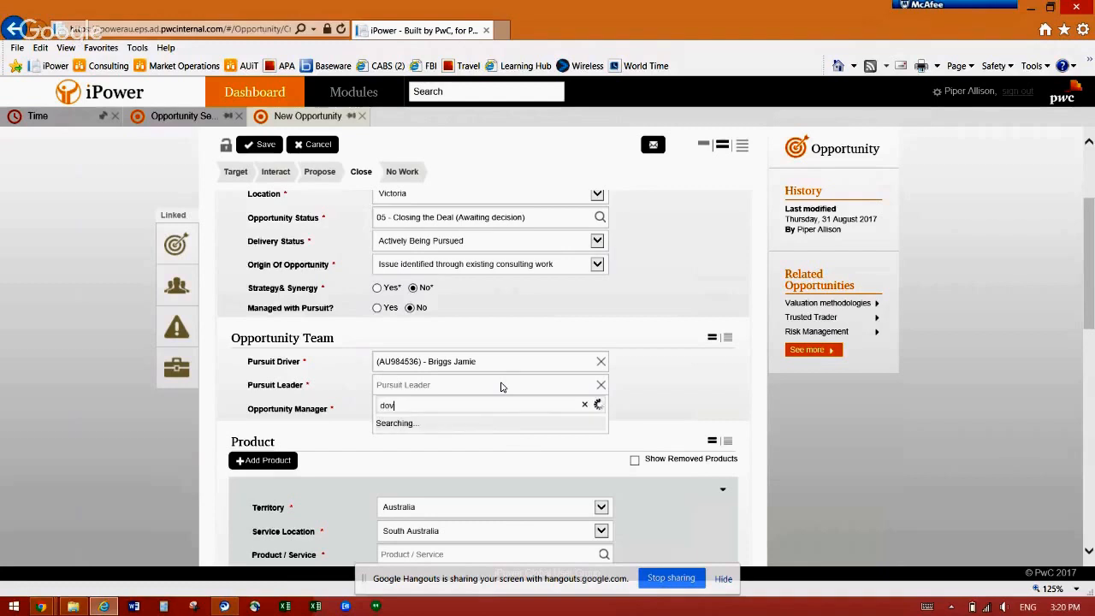
click(458, 423)
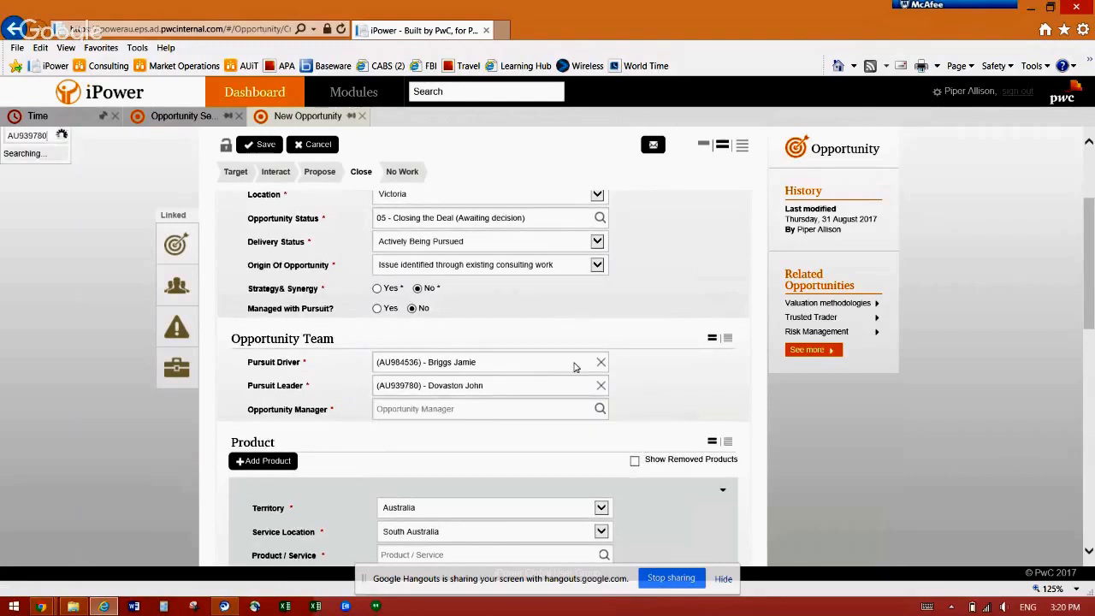
Replace the Pursuit Driver with the Pricing senior manager found by surname
click(600, 362)
click(539, 369)
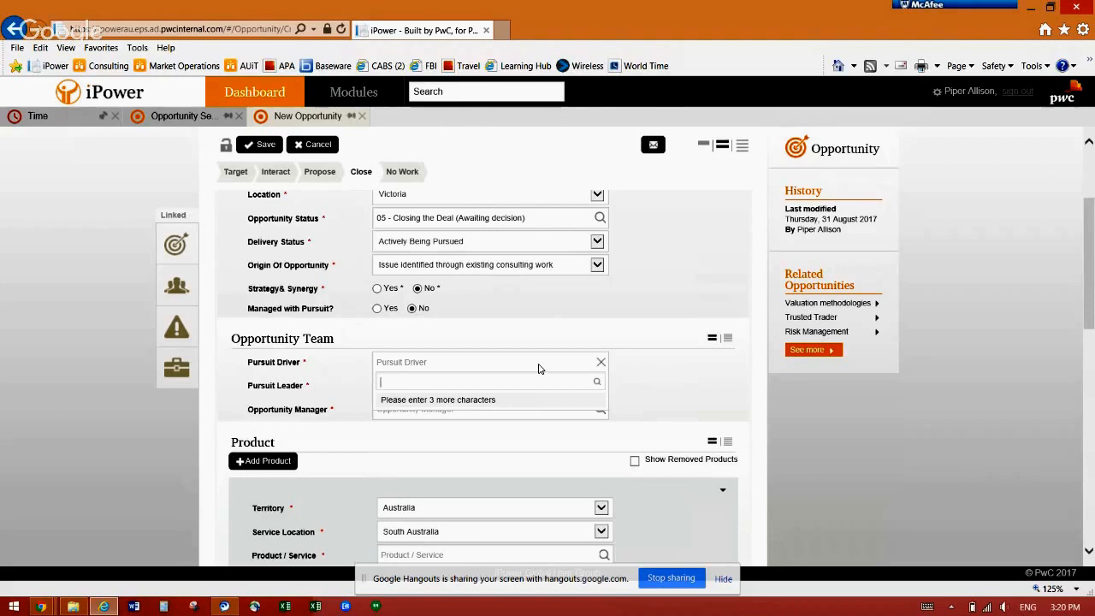
text(chua)
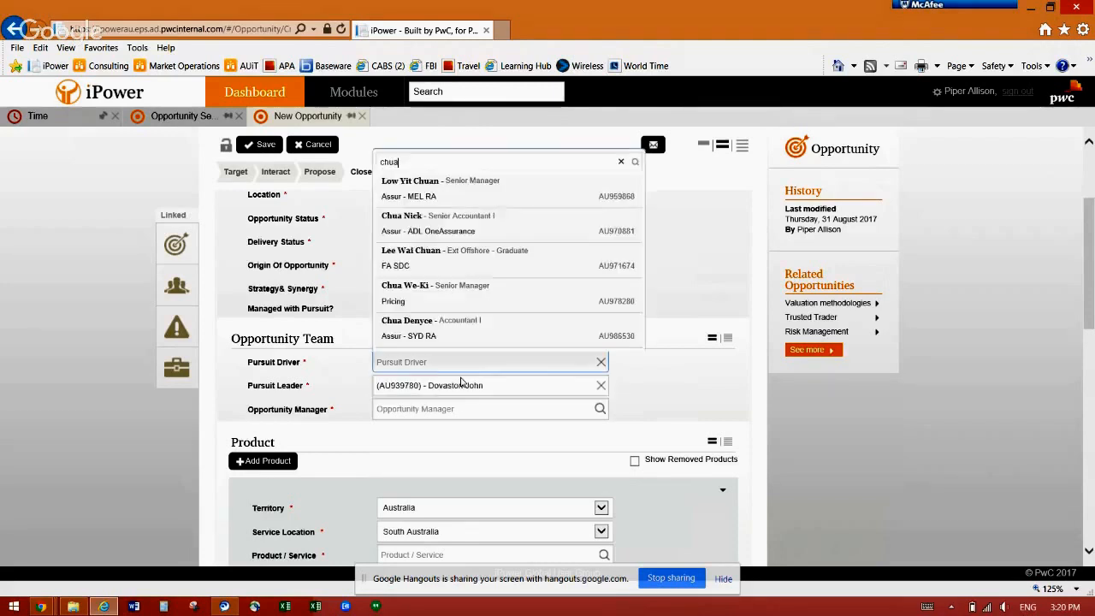
click(431, 293)
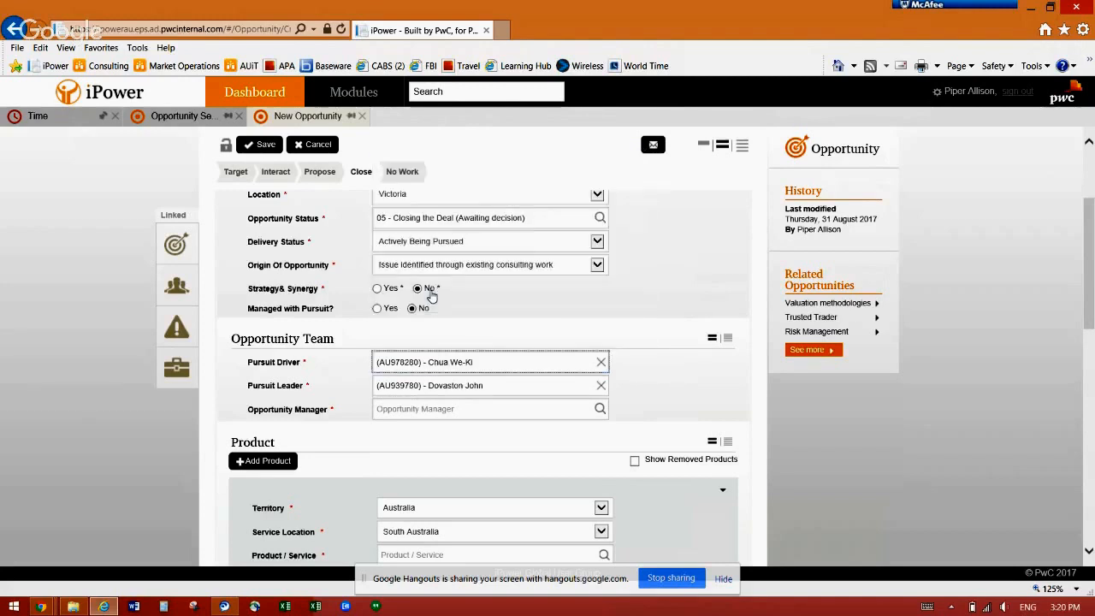
Assign an Opportunity Manager found by surname search
click(400, 414)
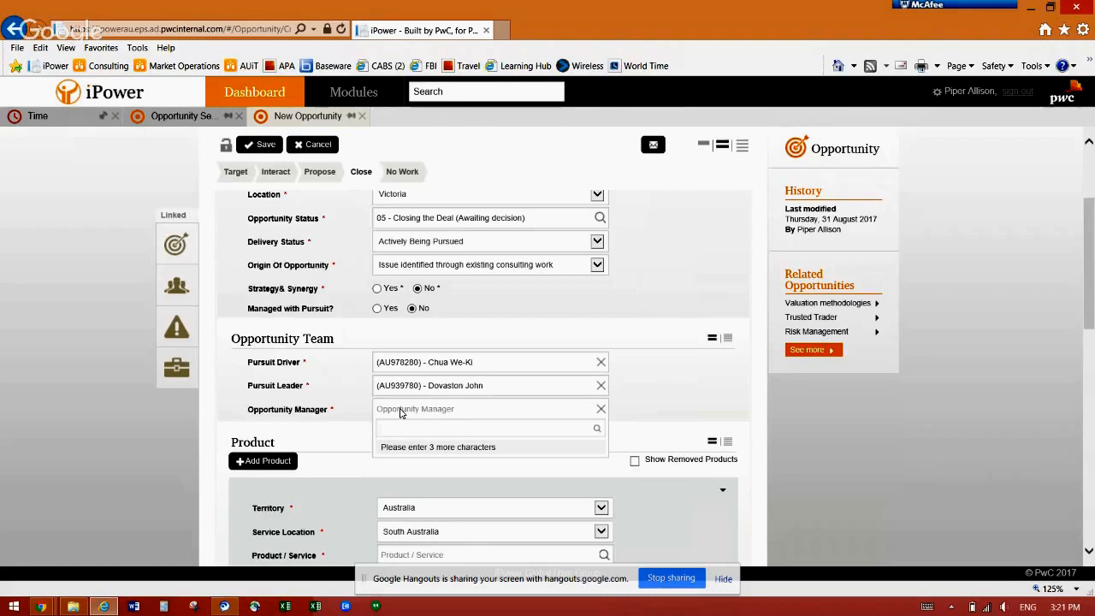
text(piper)
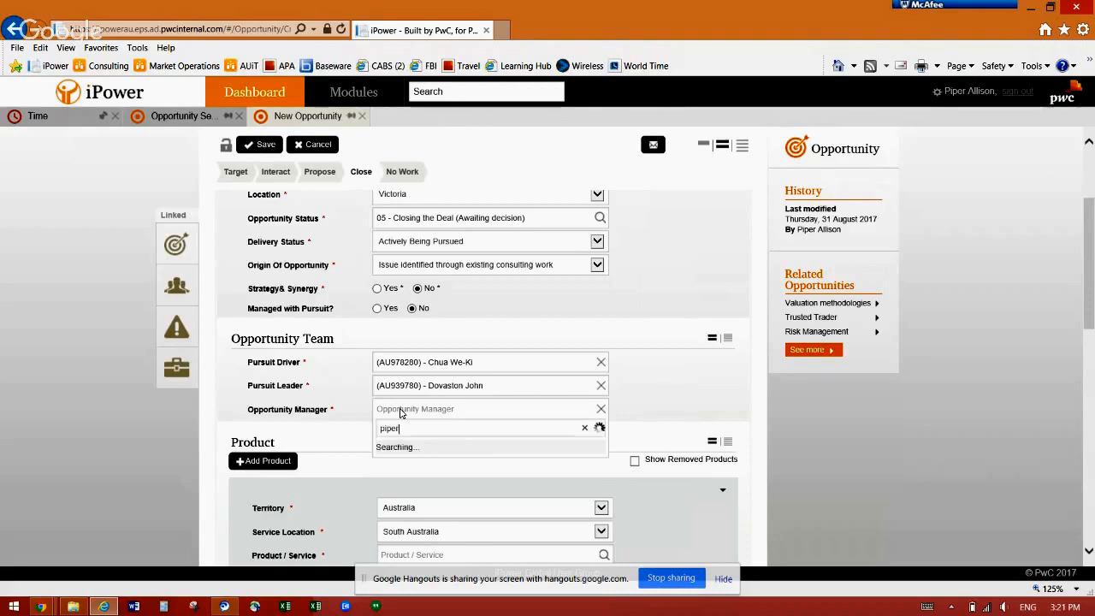
click(397, 459)
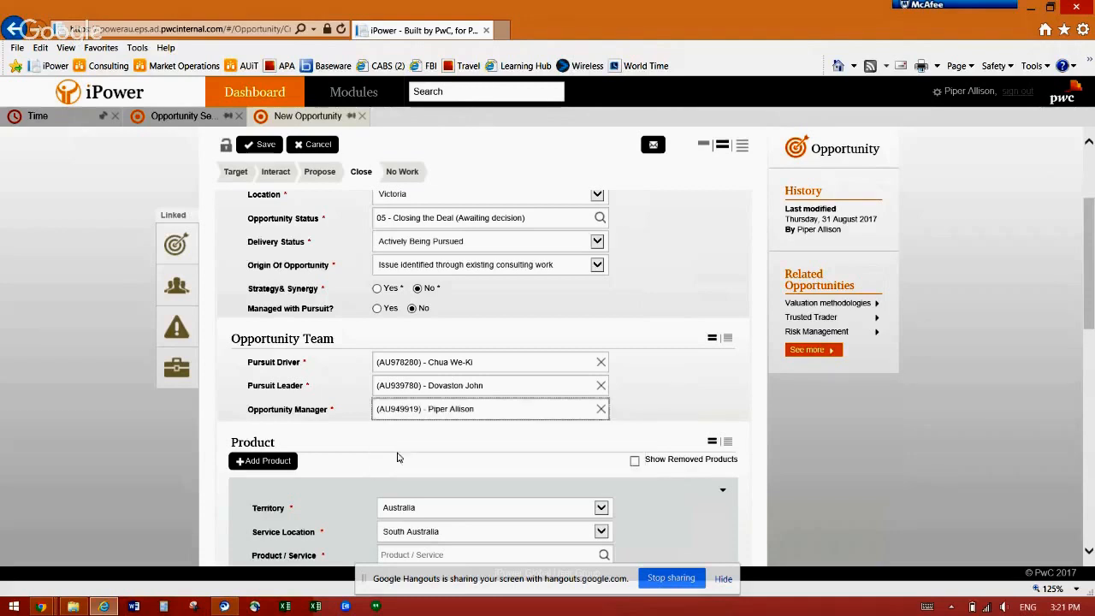
Add a partner found by surname to Partner Assist/Other Team Members with assist level 'Assist Signif'
click(728, 339)
drag(1086, 260, 1086, 299)
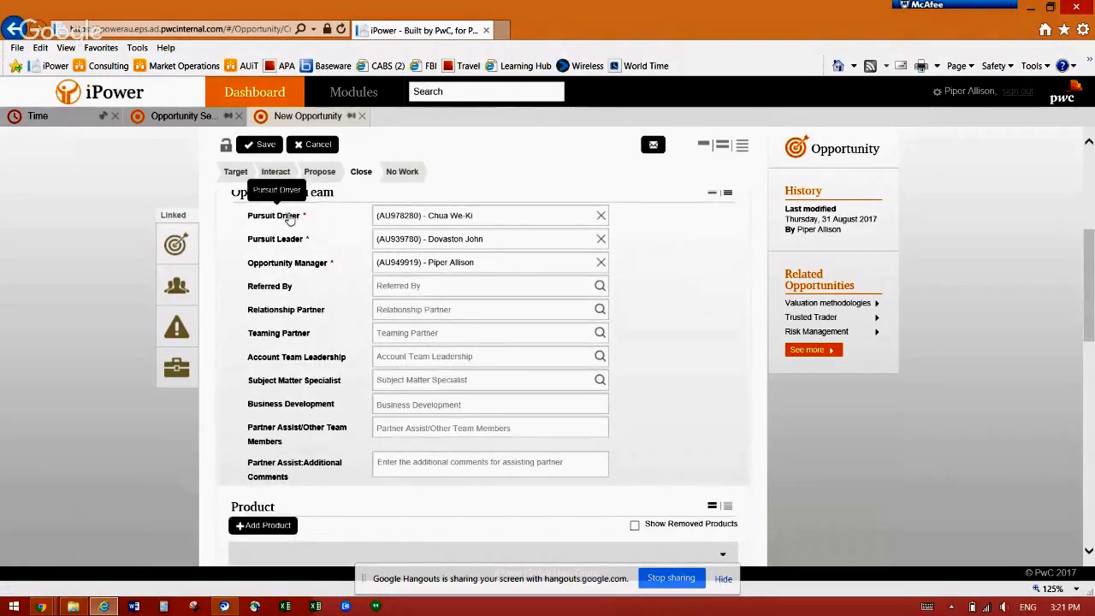
click(400, 425)
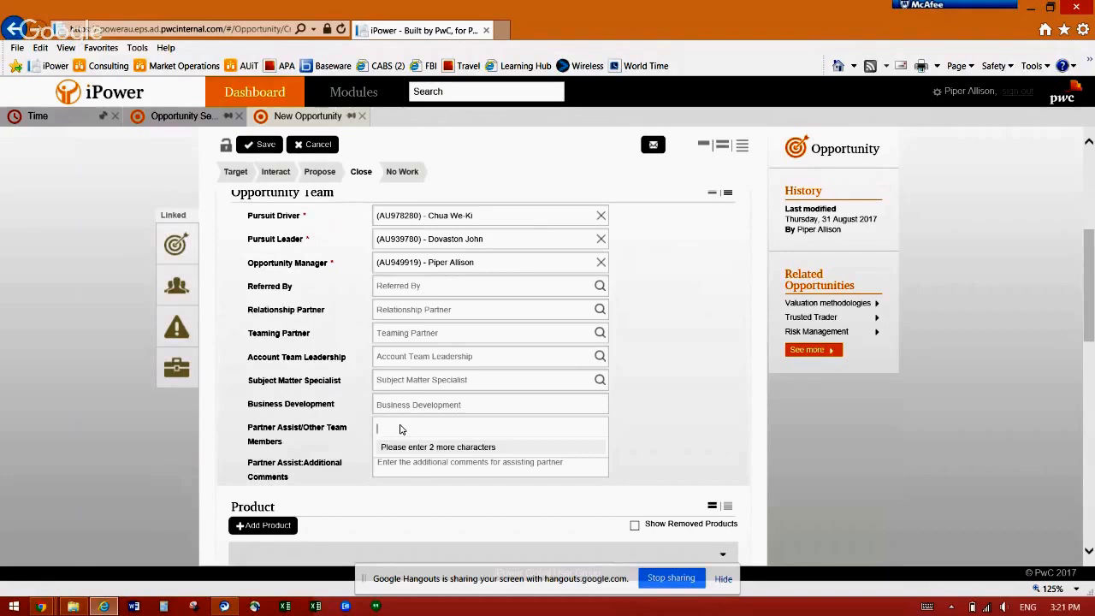
text(hark)
text(er)
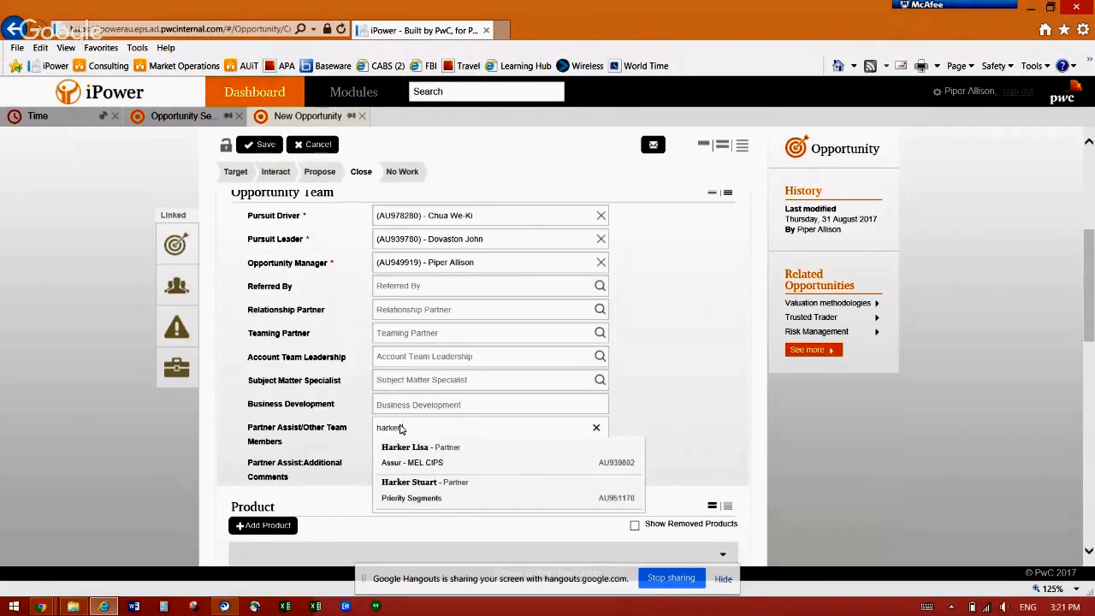
click(406, 490)
click(421, 468)
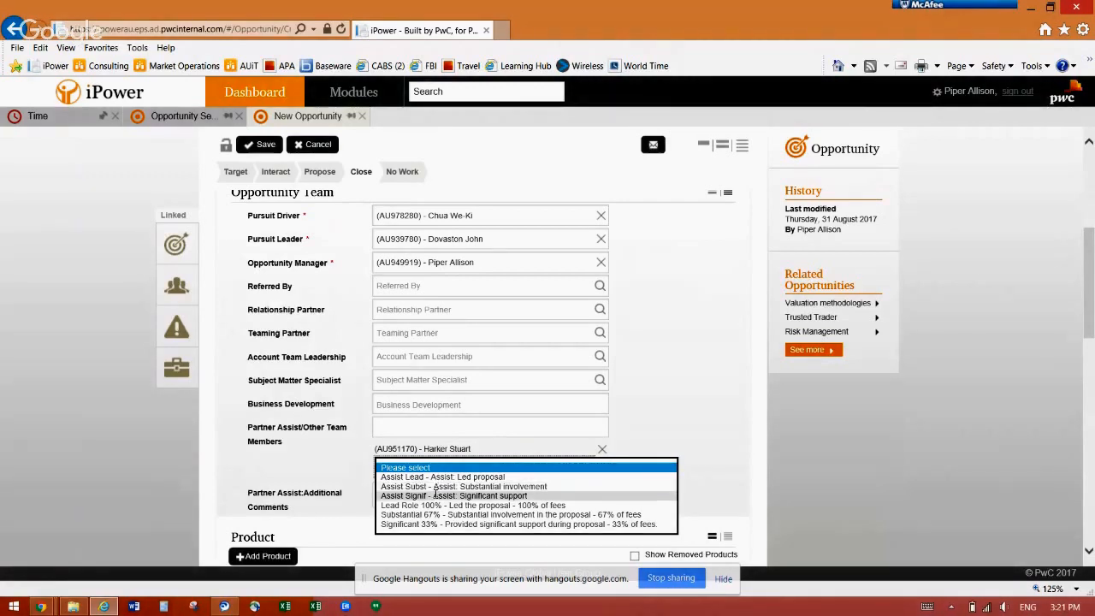
click(434, 495)
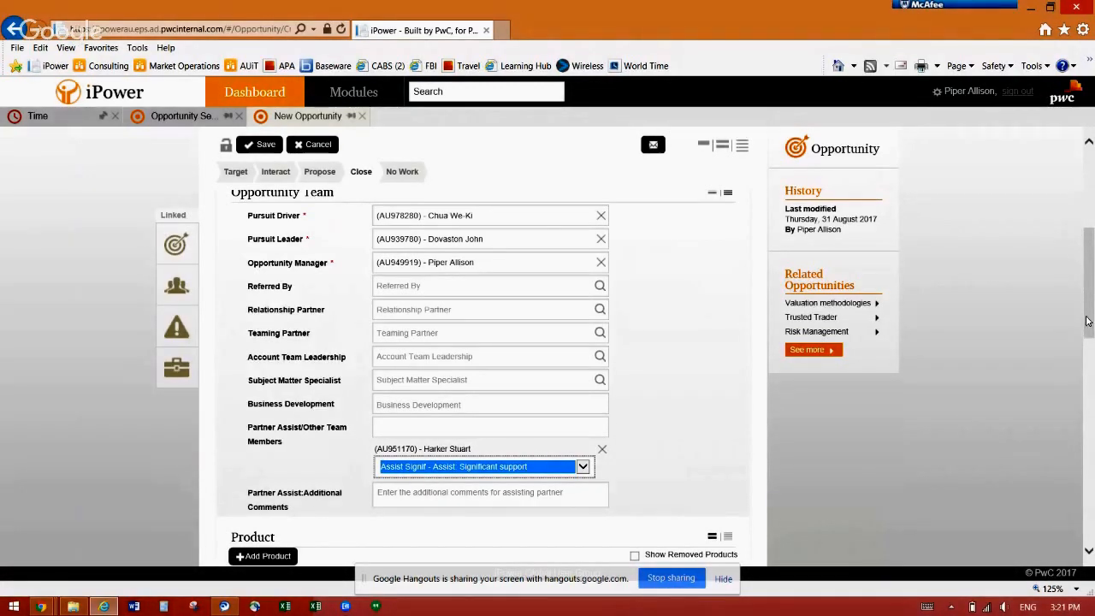
drag(1087, 318, 1089, 330)
scroll(477, 448, down, 2)
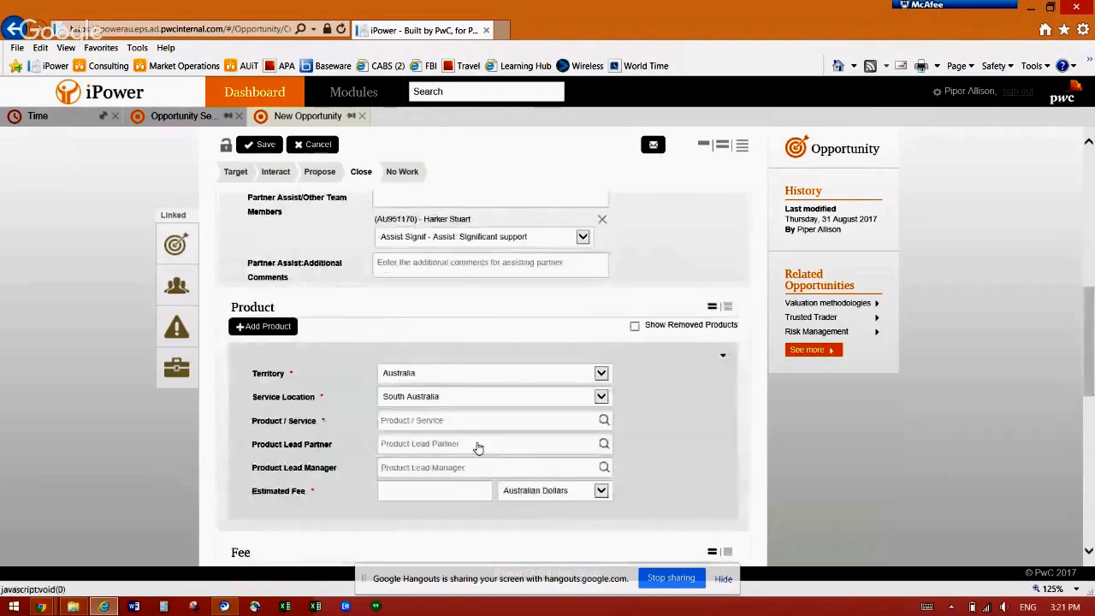
Select product C653 - Tech and Projects - Internal Audit from the Assurance line of service
click(483, 423)
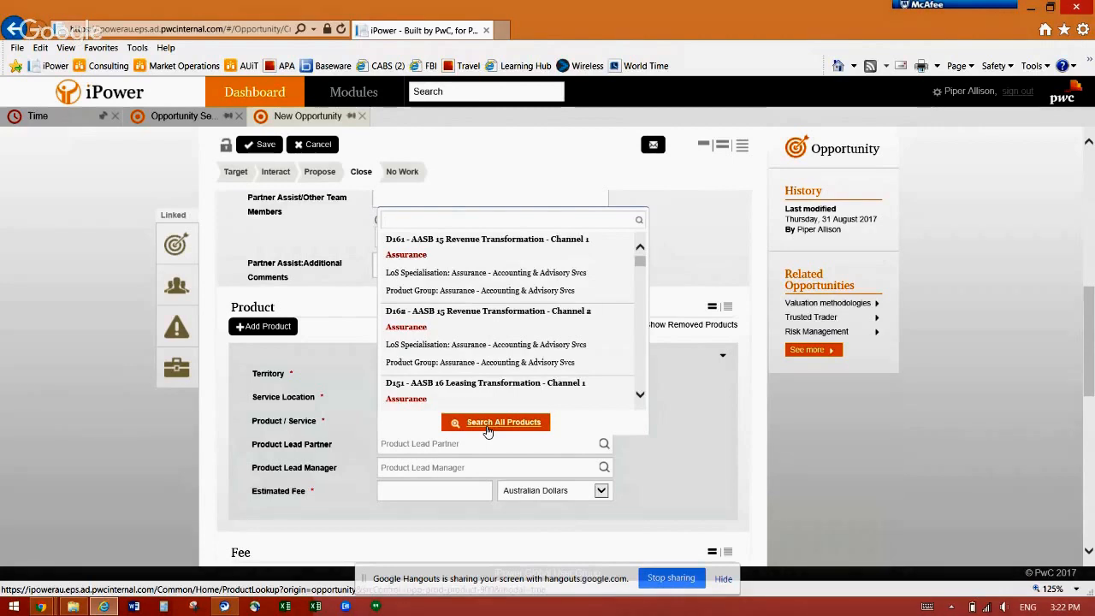
click(488, 423)
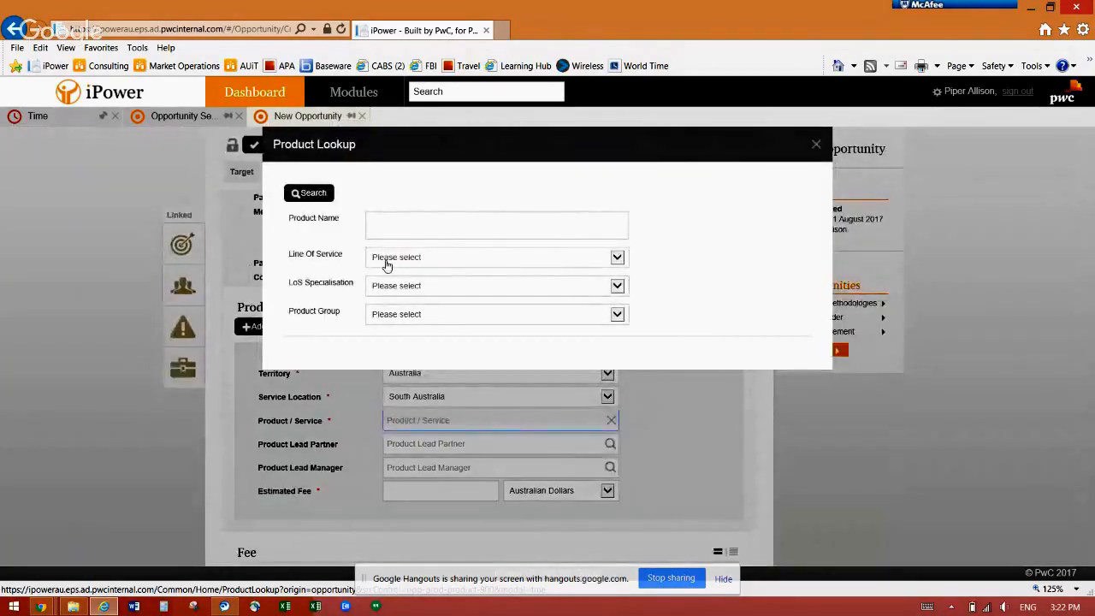
click(386, 260)
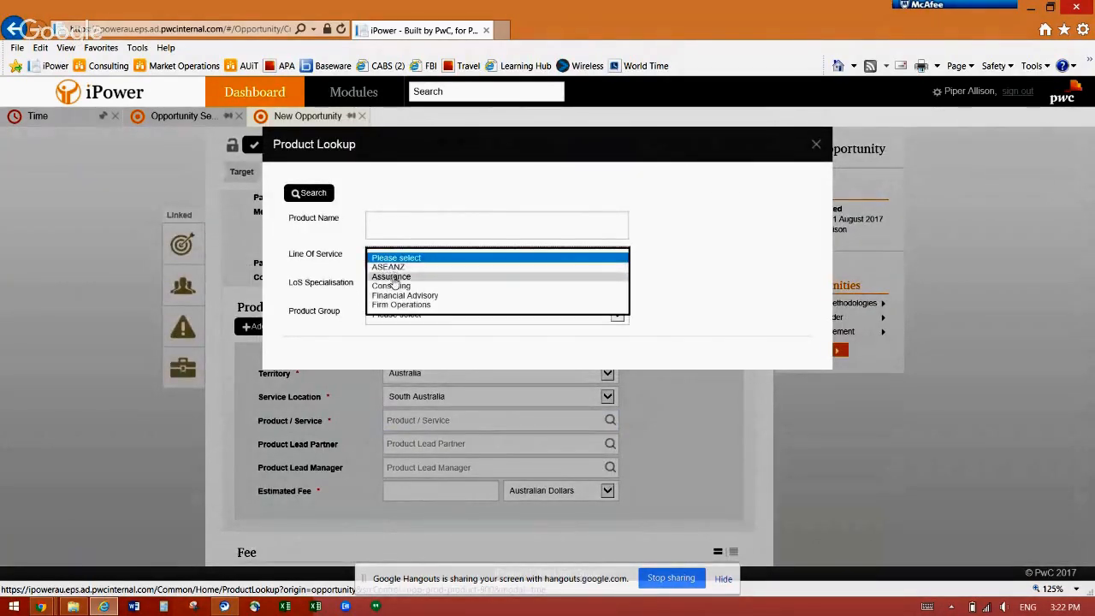
click(391, 276)
click(315, 194)
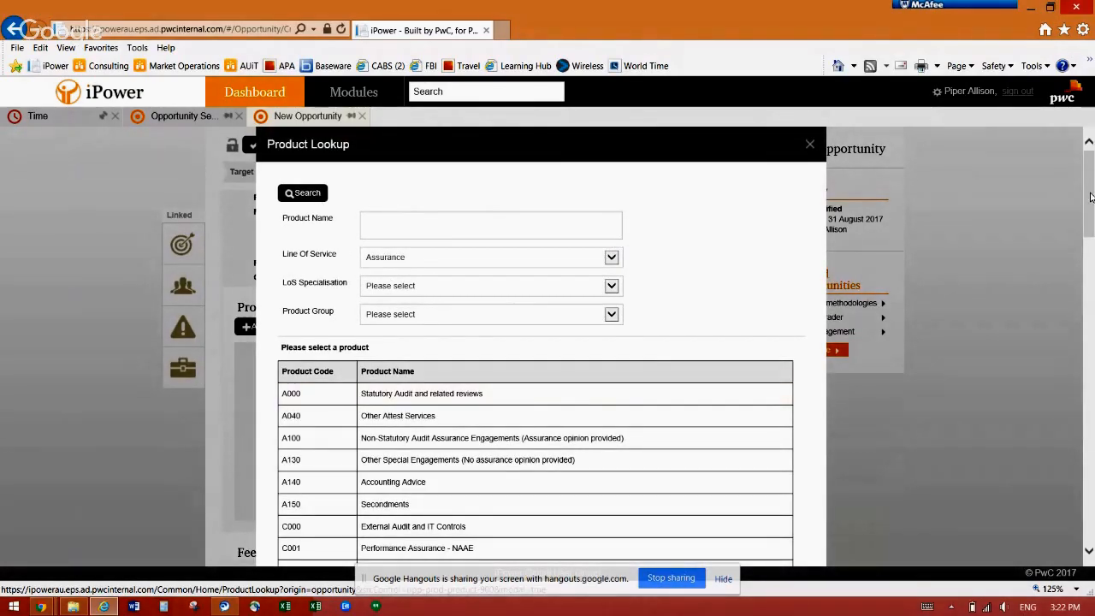
drag(1090, 199, 1086, 301)
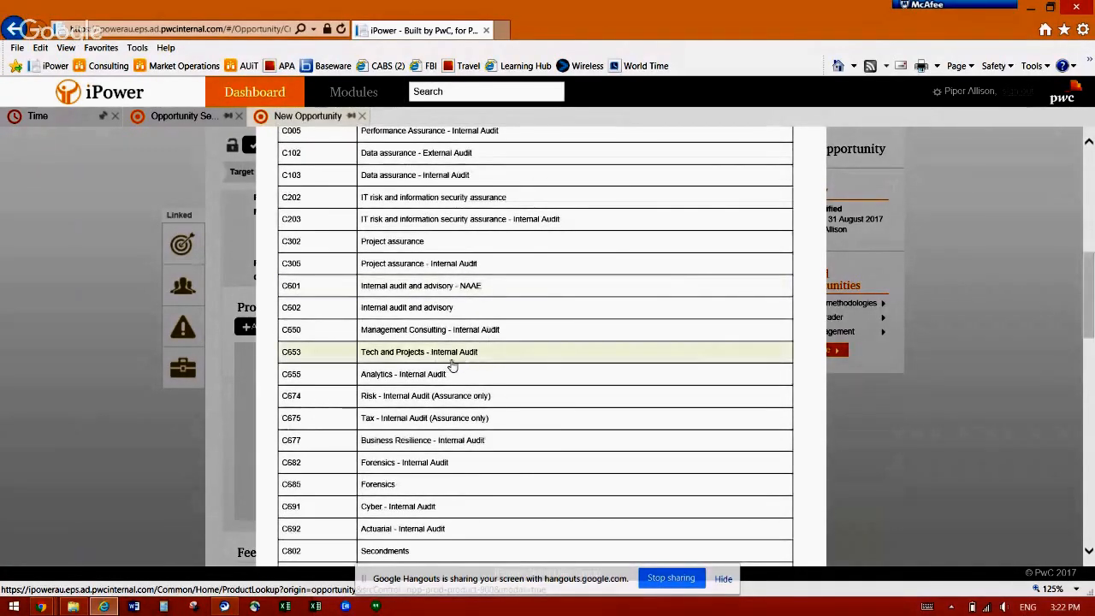
click(452, 365)
Enter 1000000 as the product's Estimated Fee
click(406, 482)
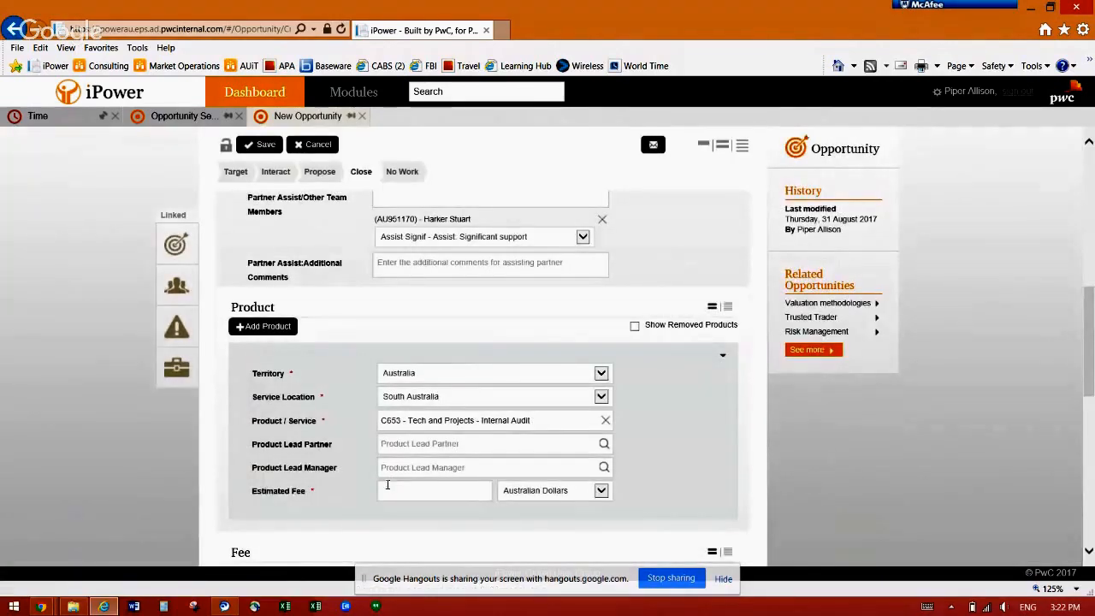
text(1000000)
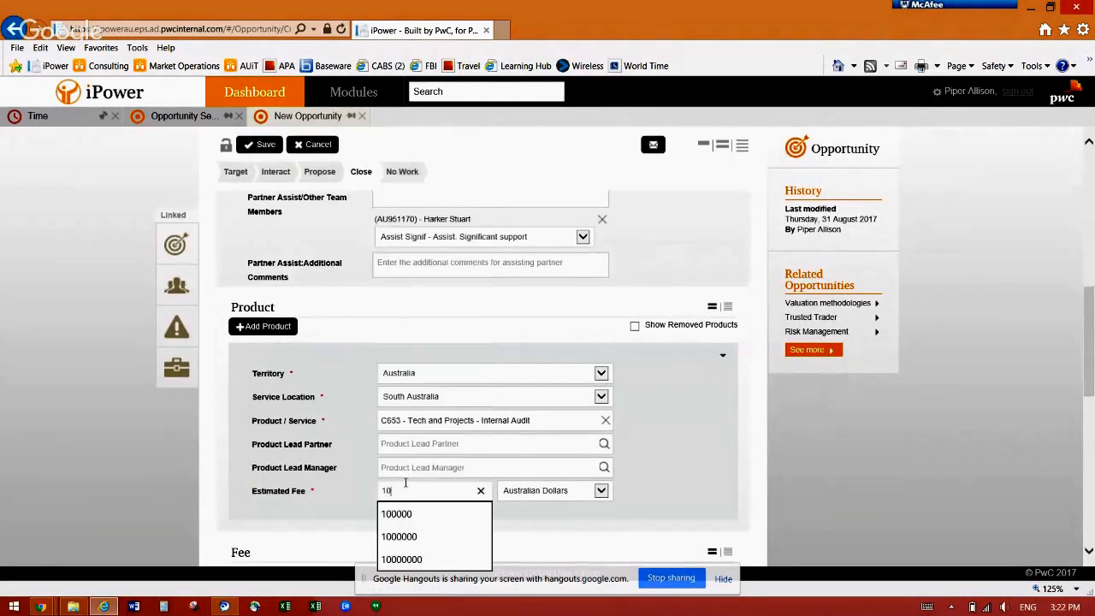
click(529, 531)
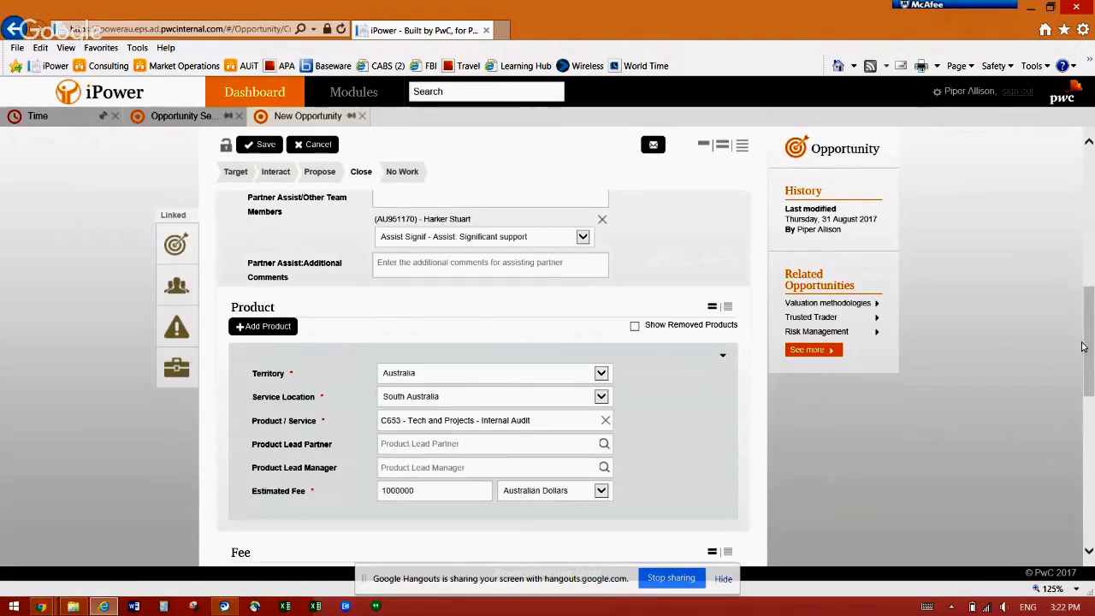
Add a new product line with E484 - The Difference - internal code creation
scroll(1086, 347, down, 2)
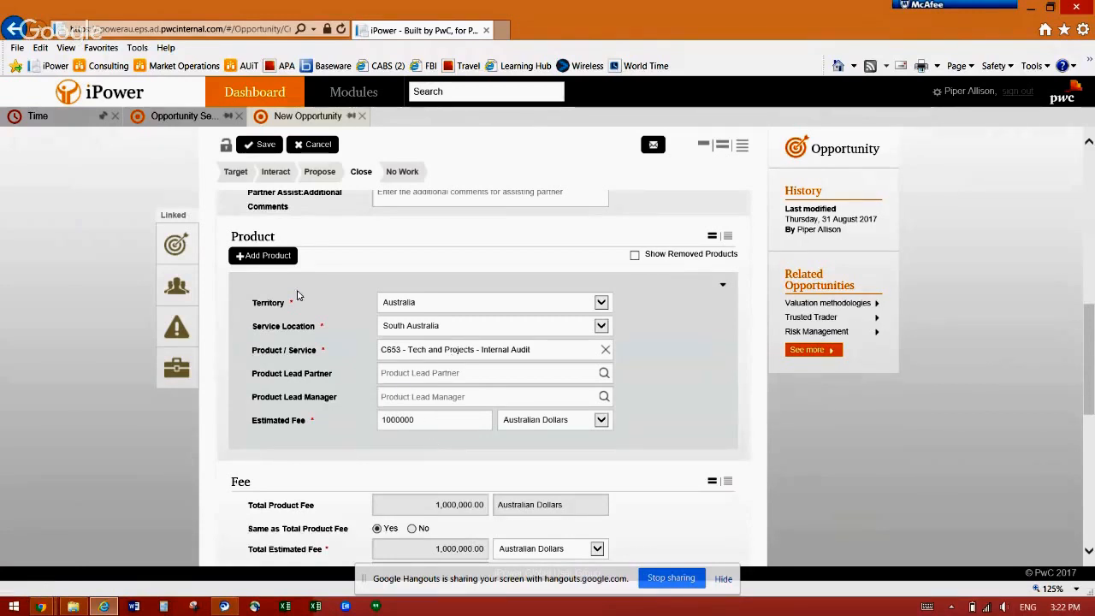
click(276, 259)
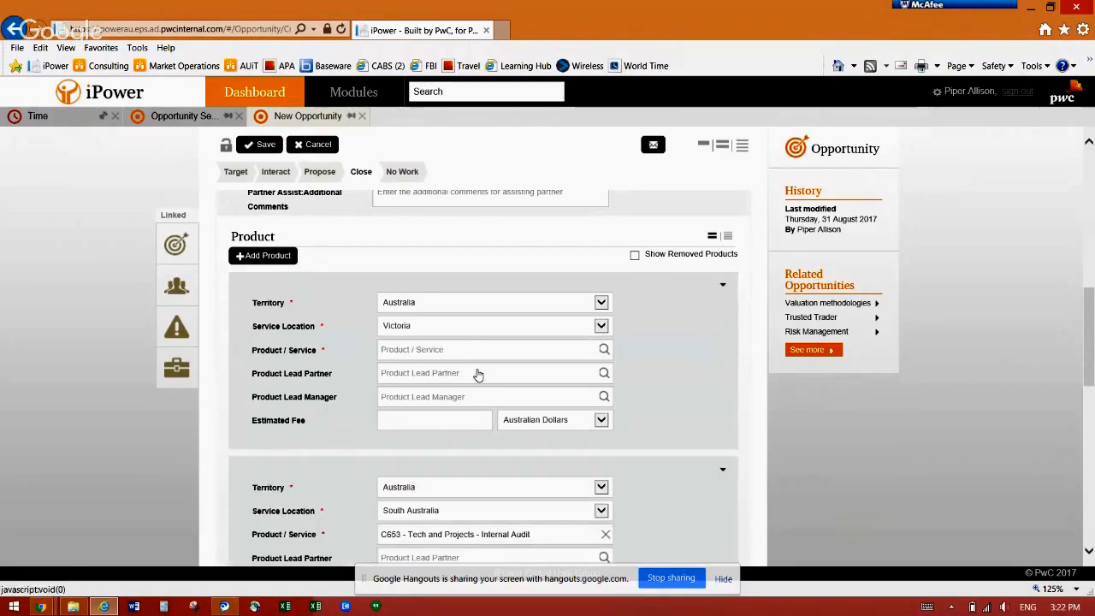
click(427, 348)
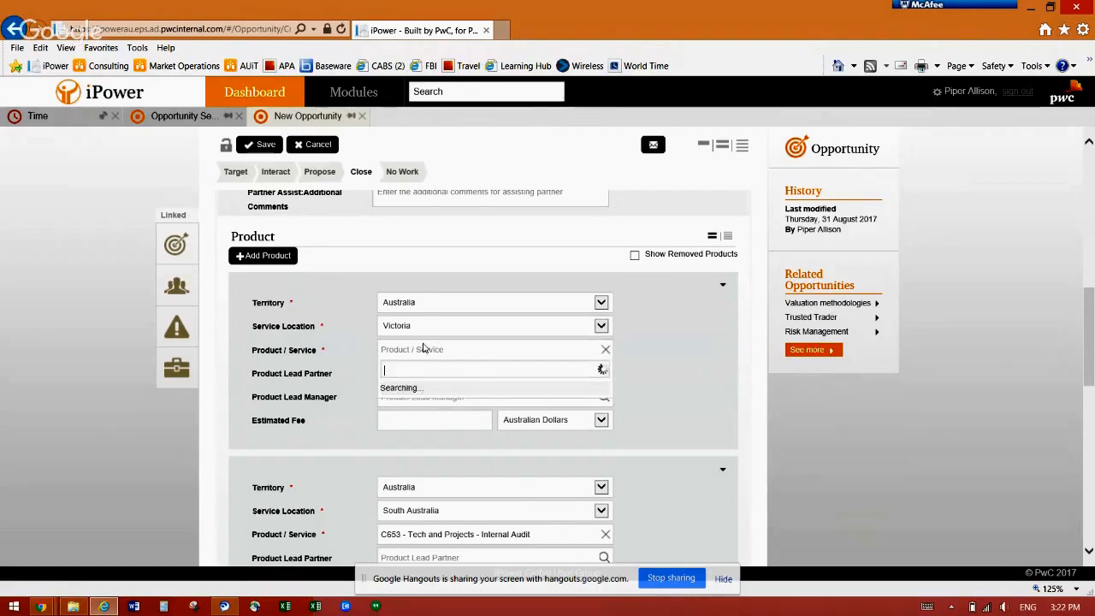
text(the)
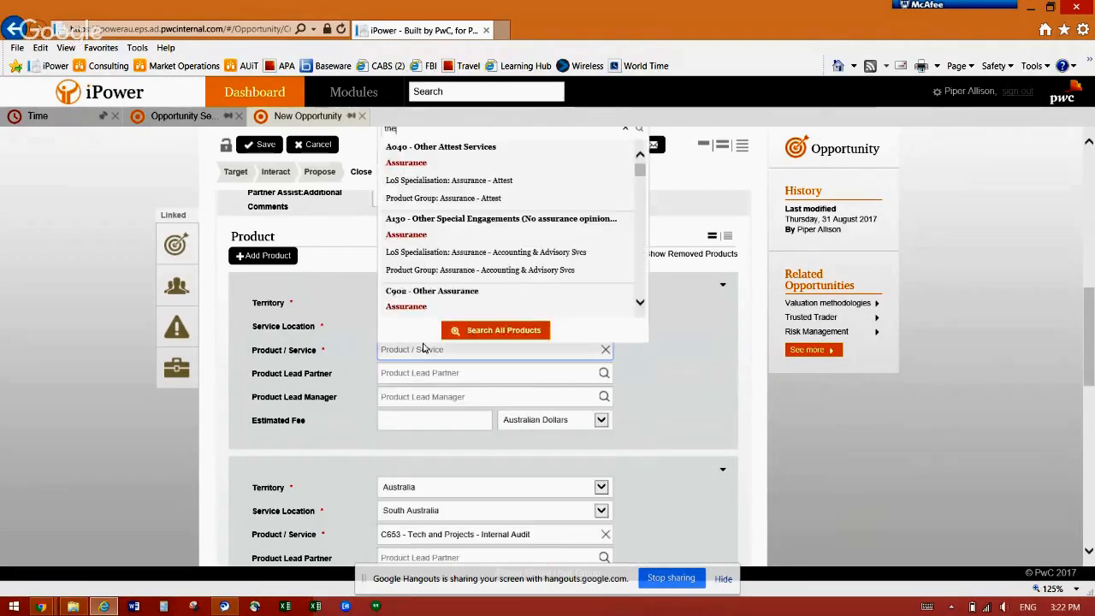
text( diff)
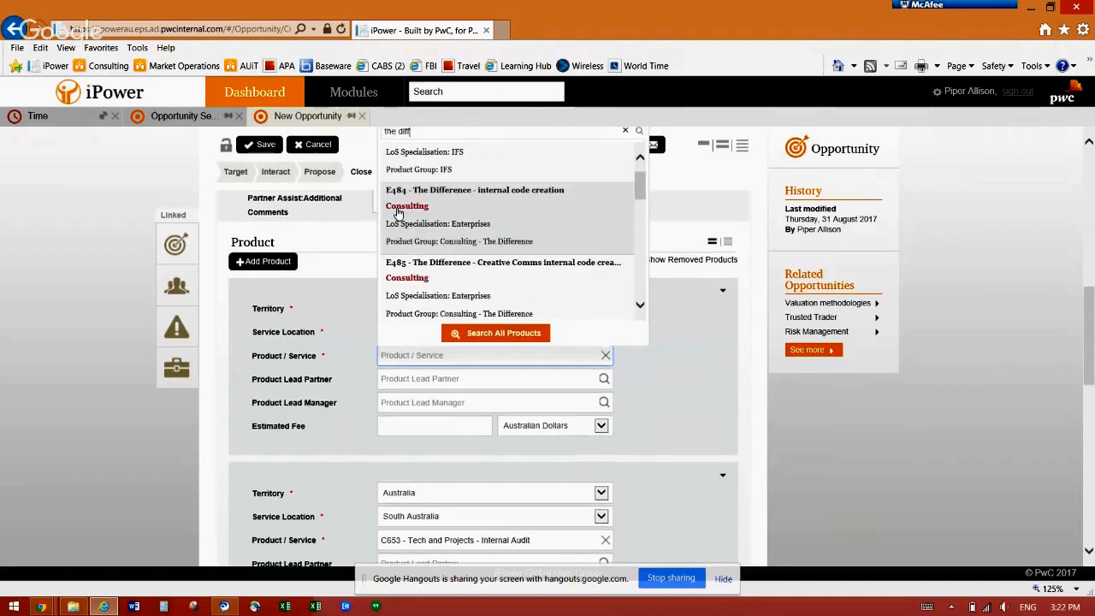
click(421, 212)
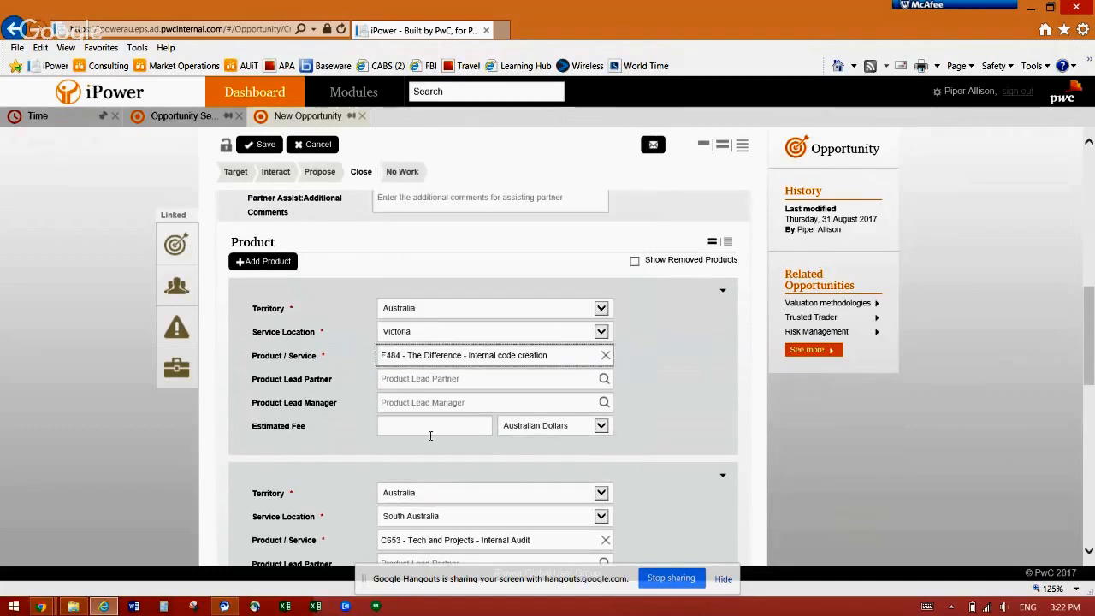
Enter 200000 as the E484 product's Estimated Fee
click(430, 428)
text(20000)
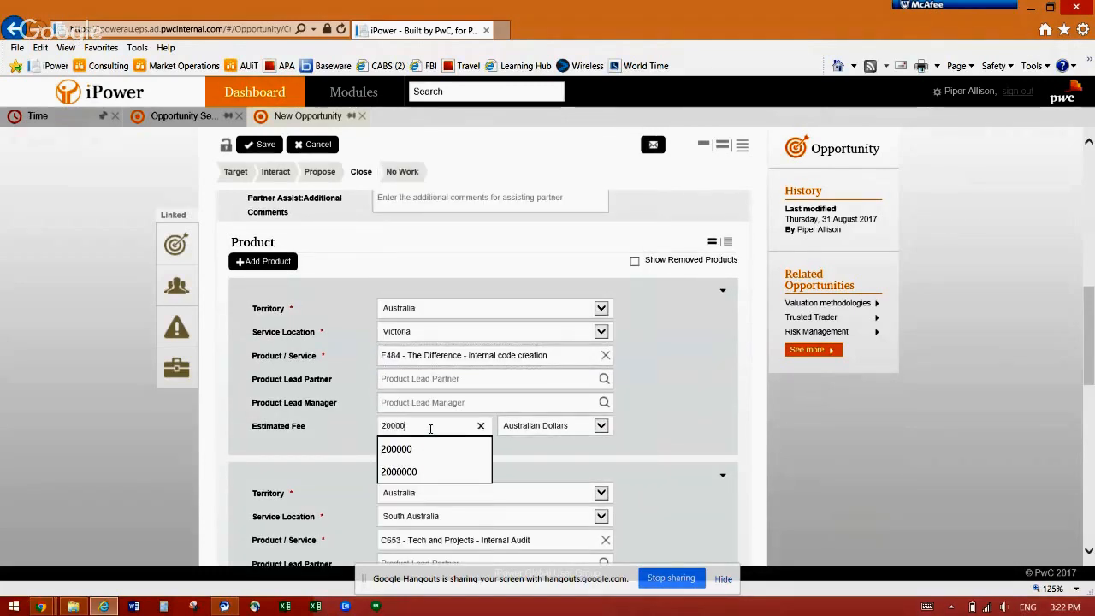
text(0)
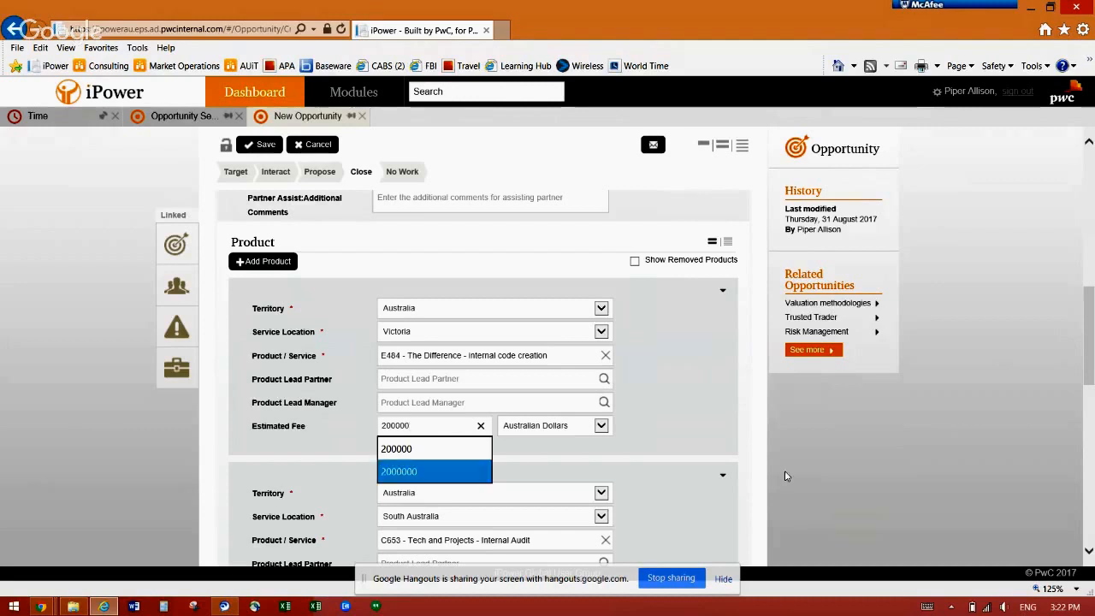
click(684, 477)
drag(1091, 315, 1089, 387)
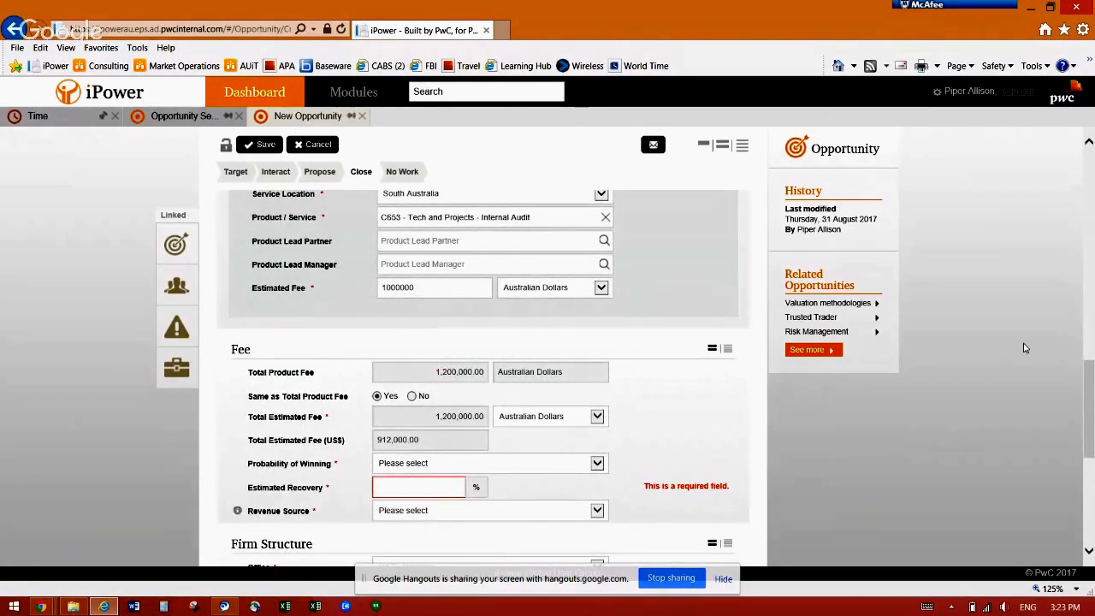
Set the estimated recovery to 95%
drag(1083, 391, 1083, 349)
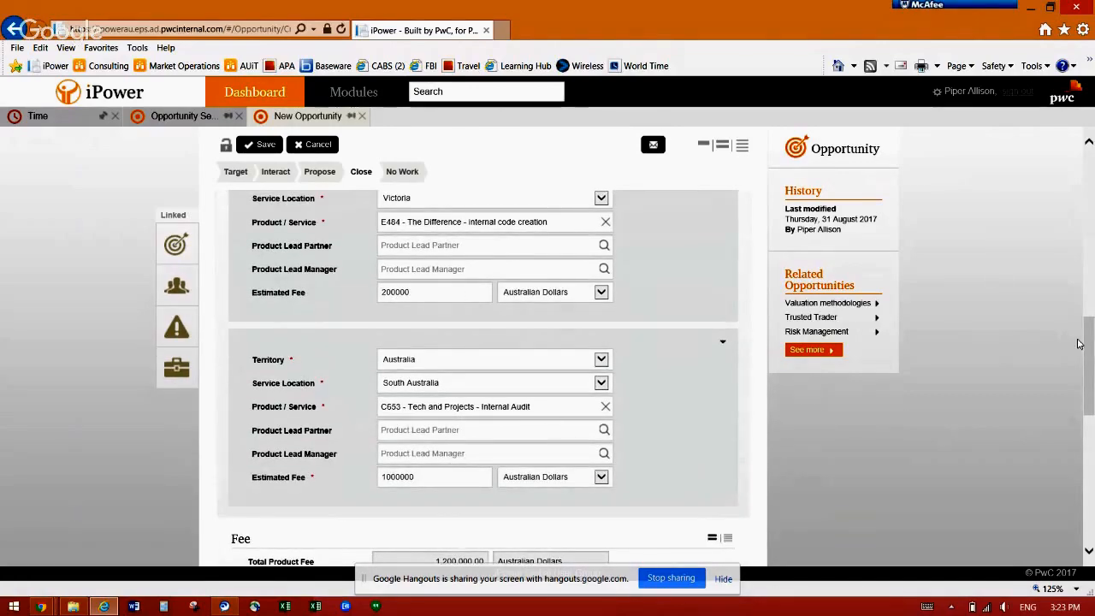
scroll(572, 392, down, 3)
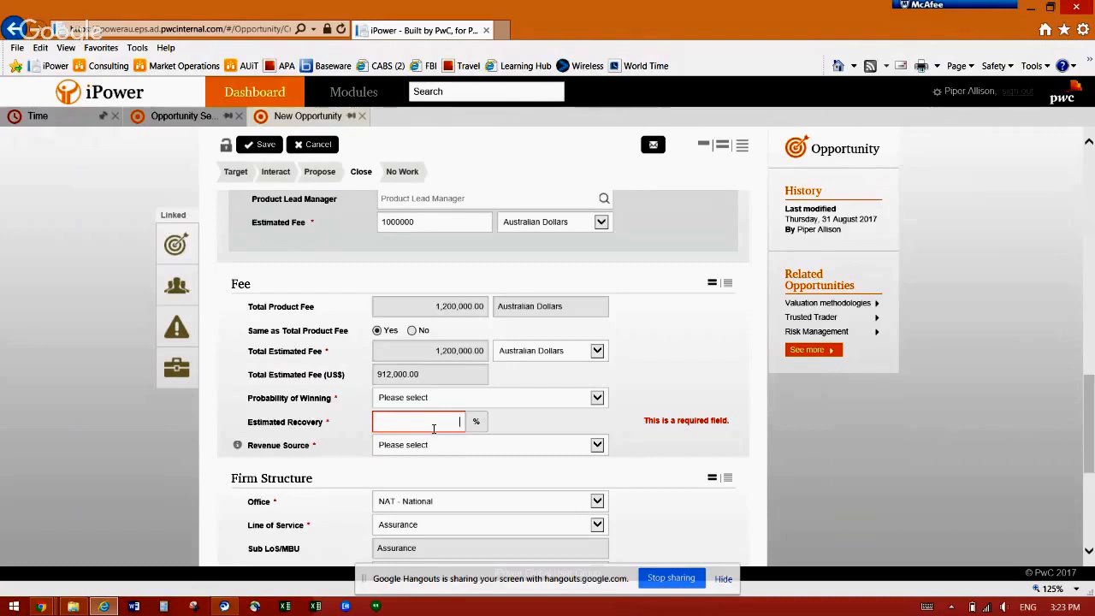
text(95)
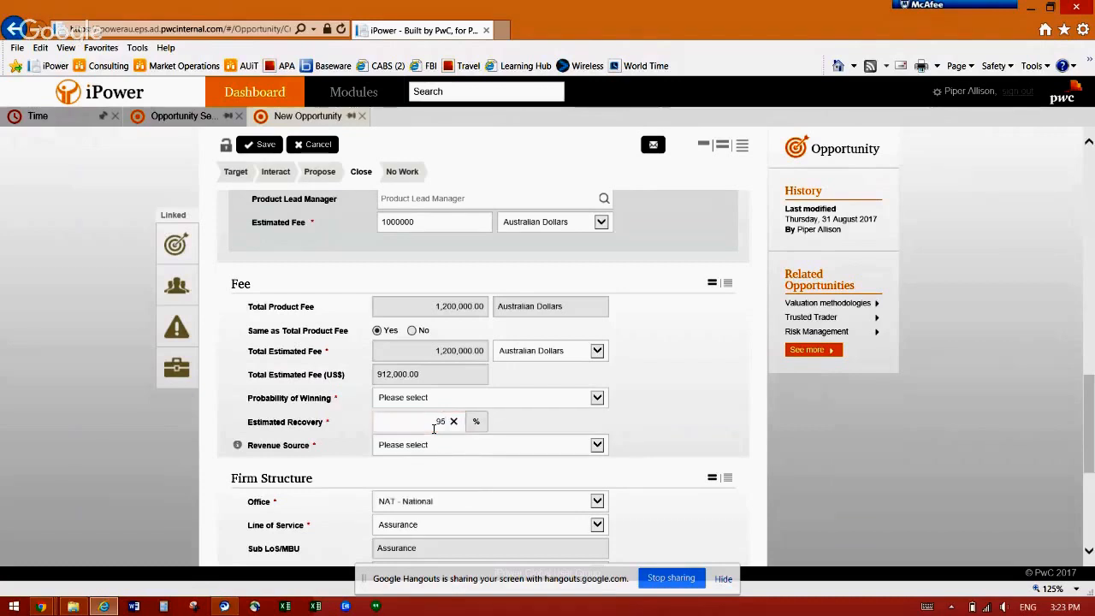
click(703, 422)
Set probability of winning to 60% and revenue source to New Revenue
click(487, 399)
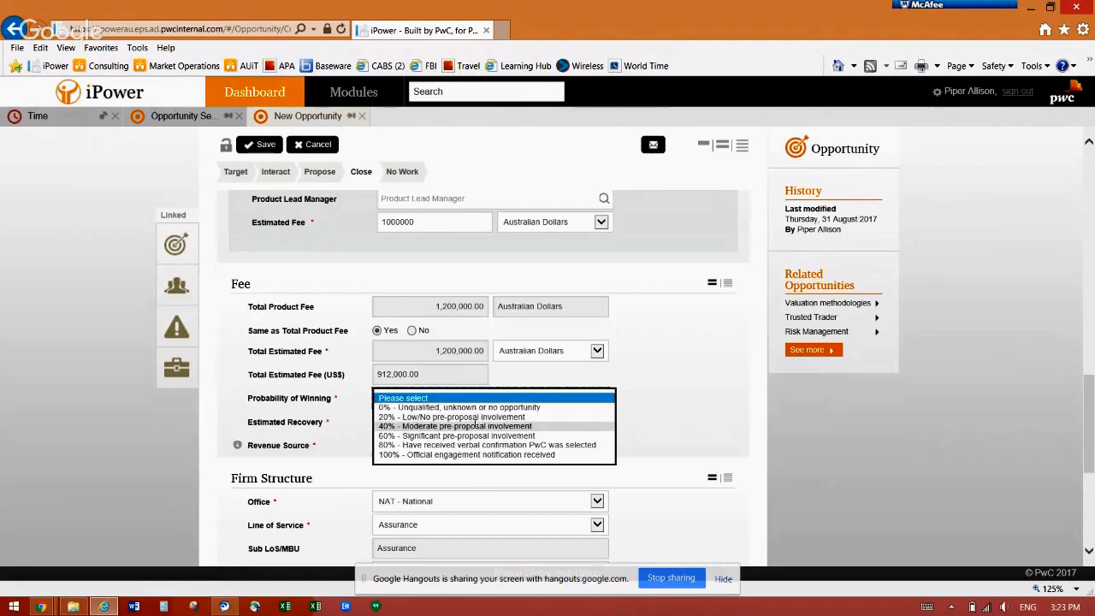
click(475, 435)
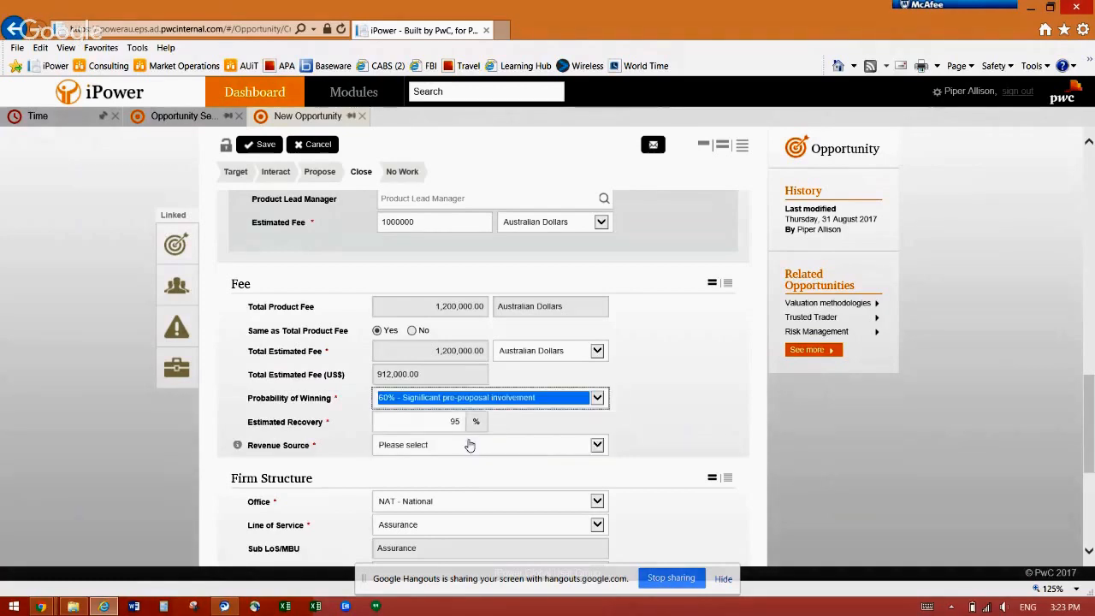
click(451, 446)
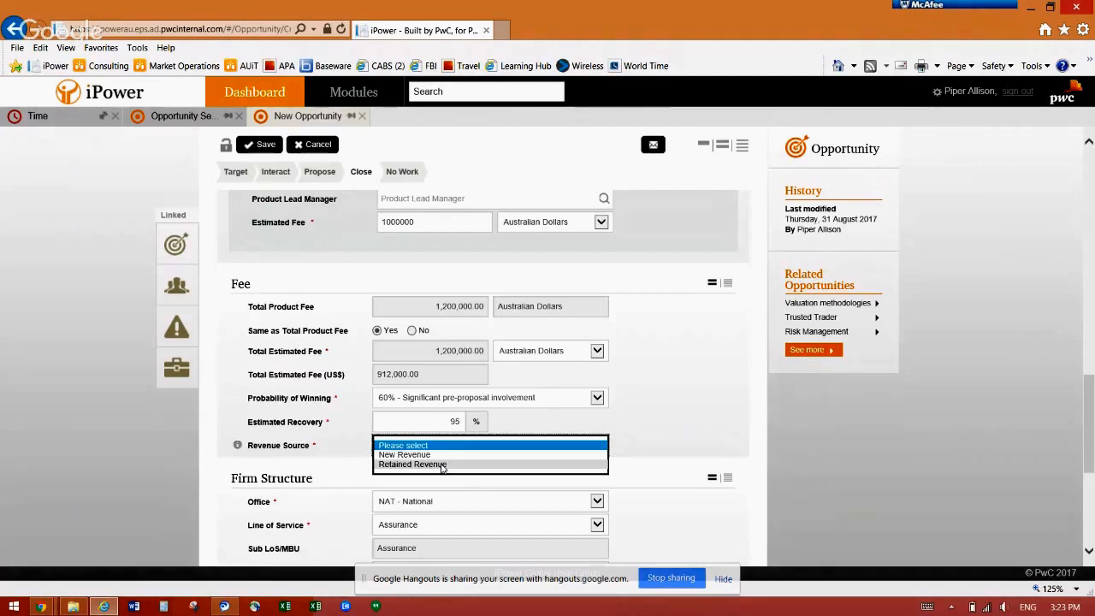
click(432, 456)
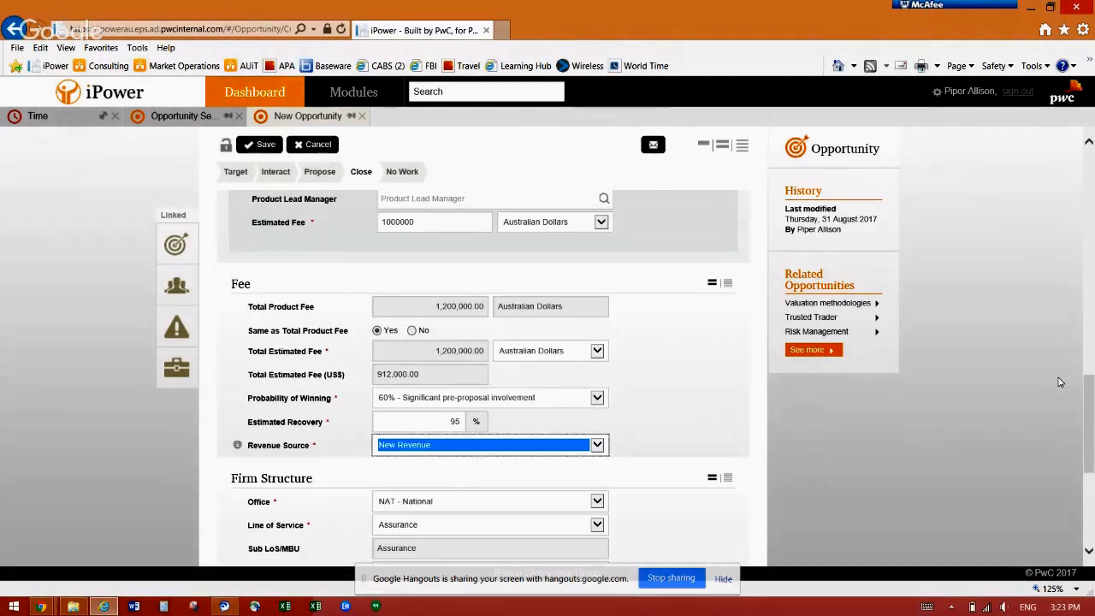
drag(1088, 407, 1086, 430)
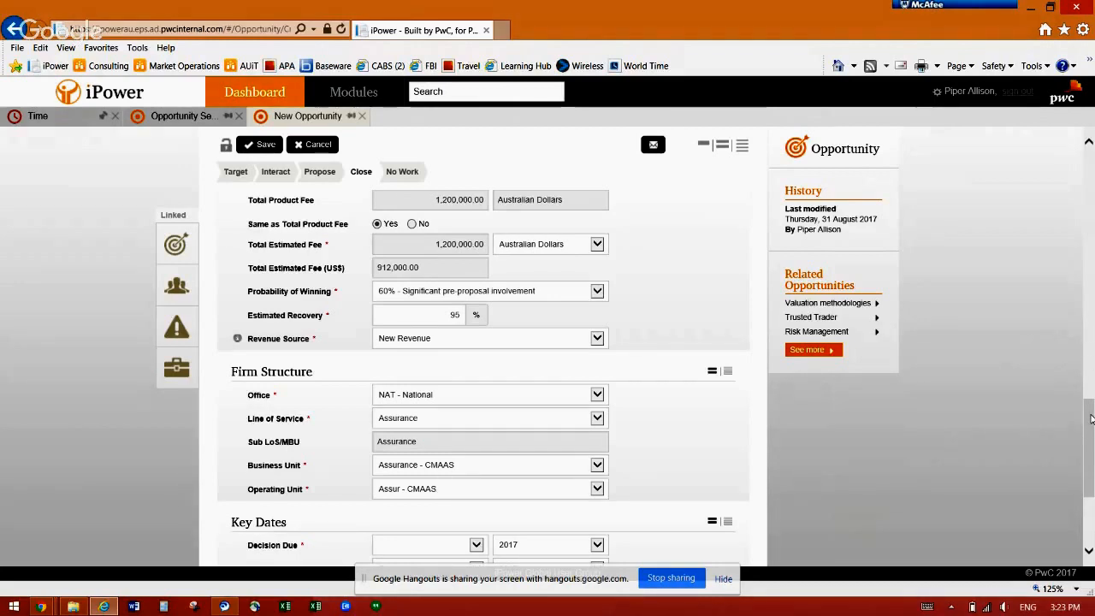
Set Decision Due to September and project commencement to October
scroll(1090, 418, down, 1)
scroll(532, 384, down, 3)
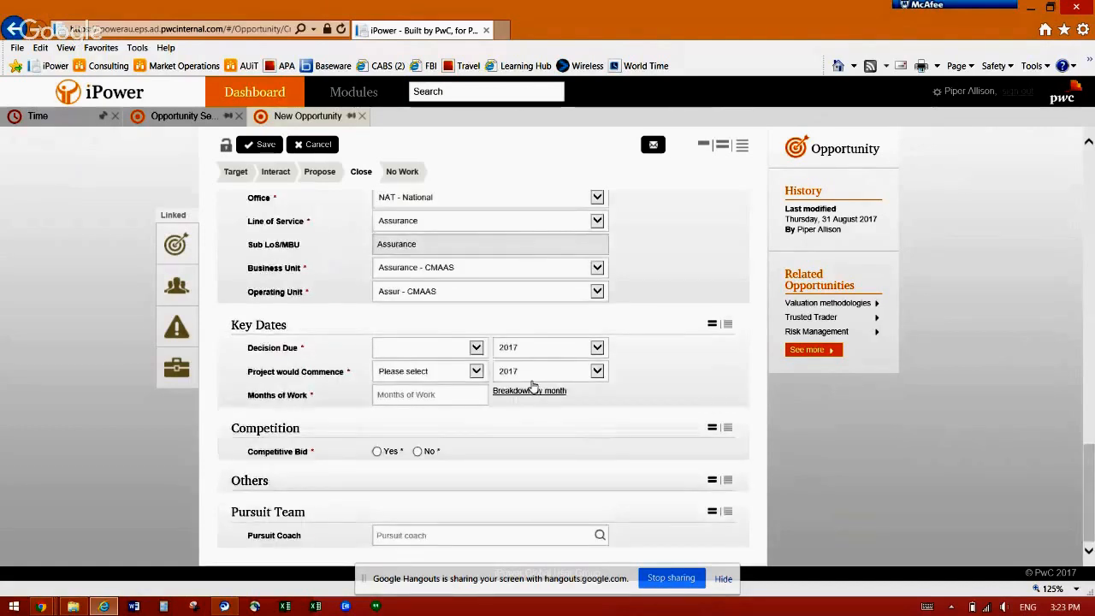
click(422, 356)
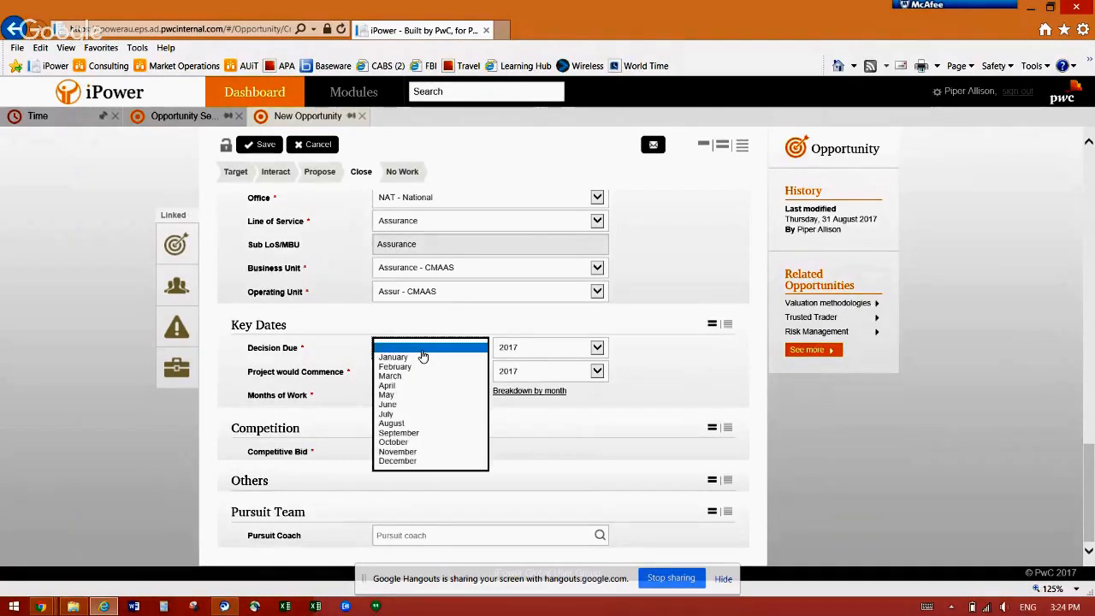
click(401, 433)
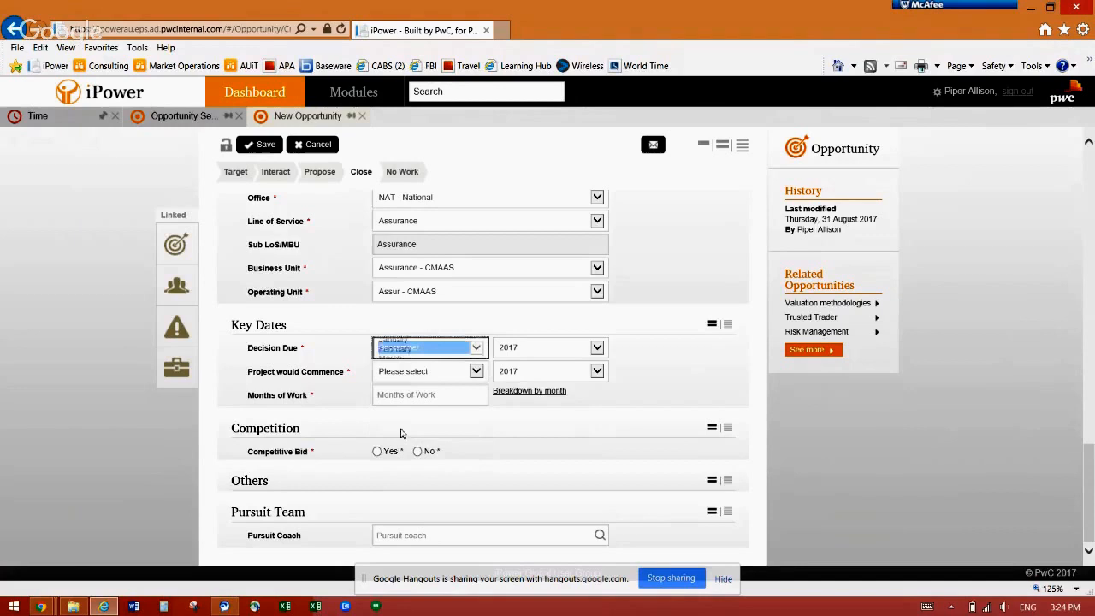
click(414, 374)
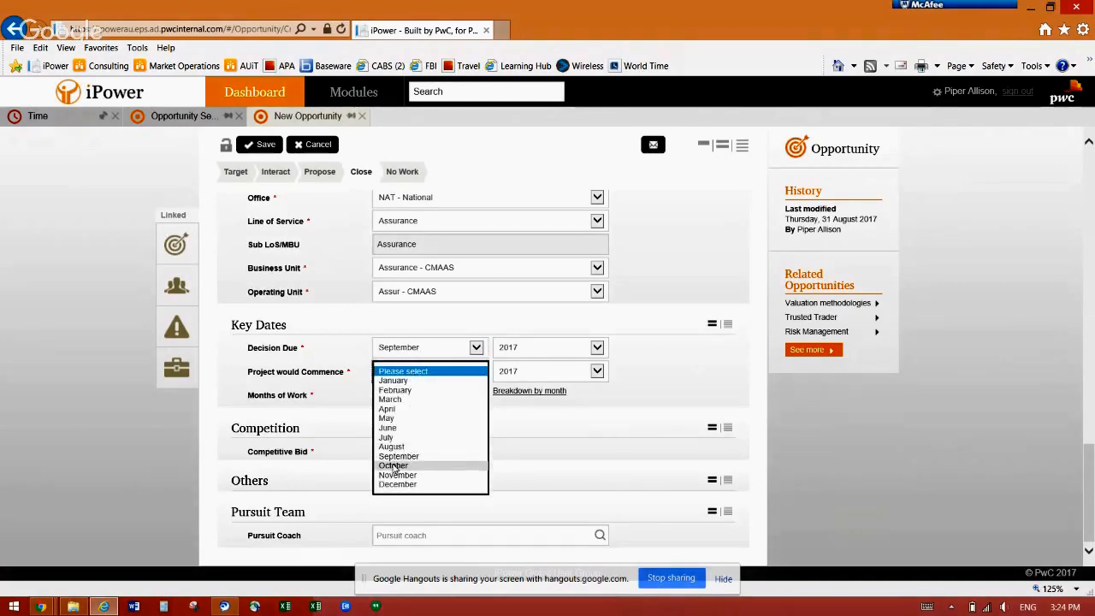
click(395, 466)
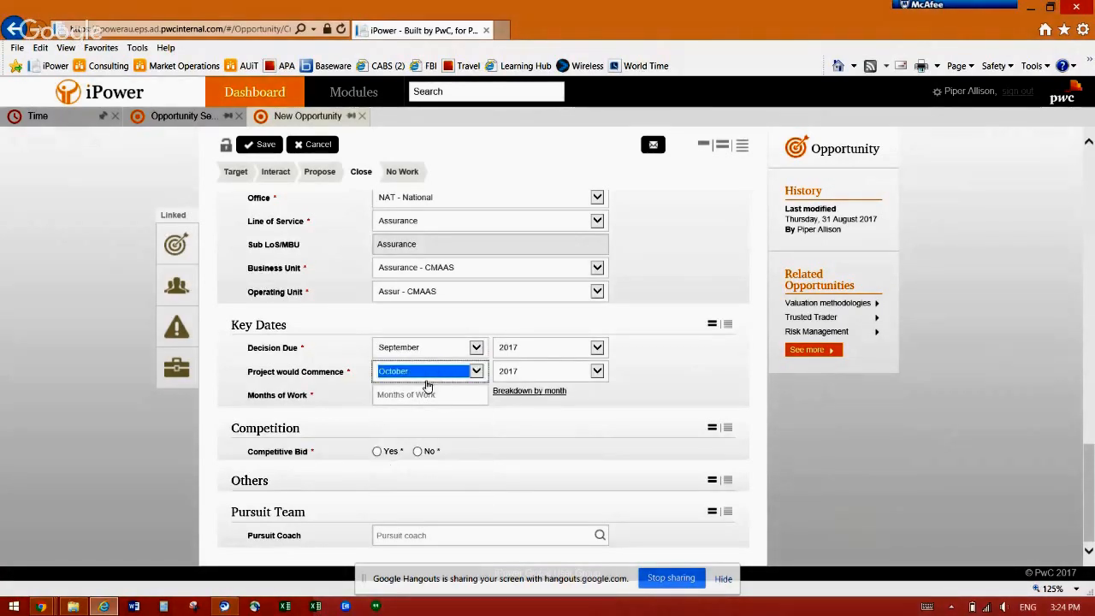
Enter 10 months of work and open the monthly fee breakdown
click(409, 395)
text(10)
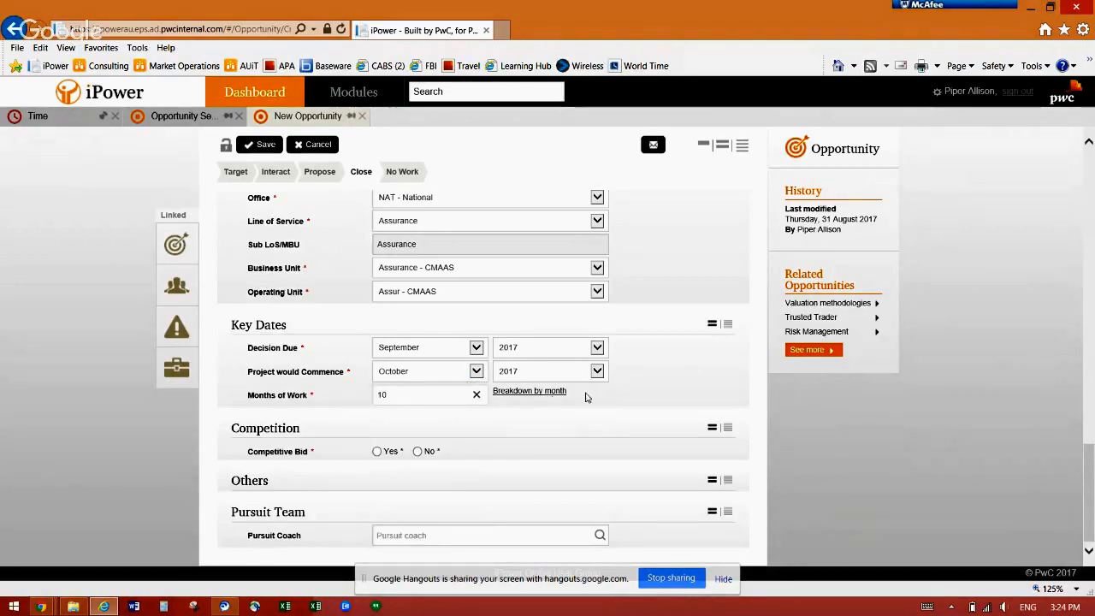
click(615, 389)
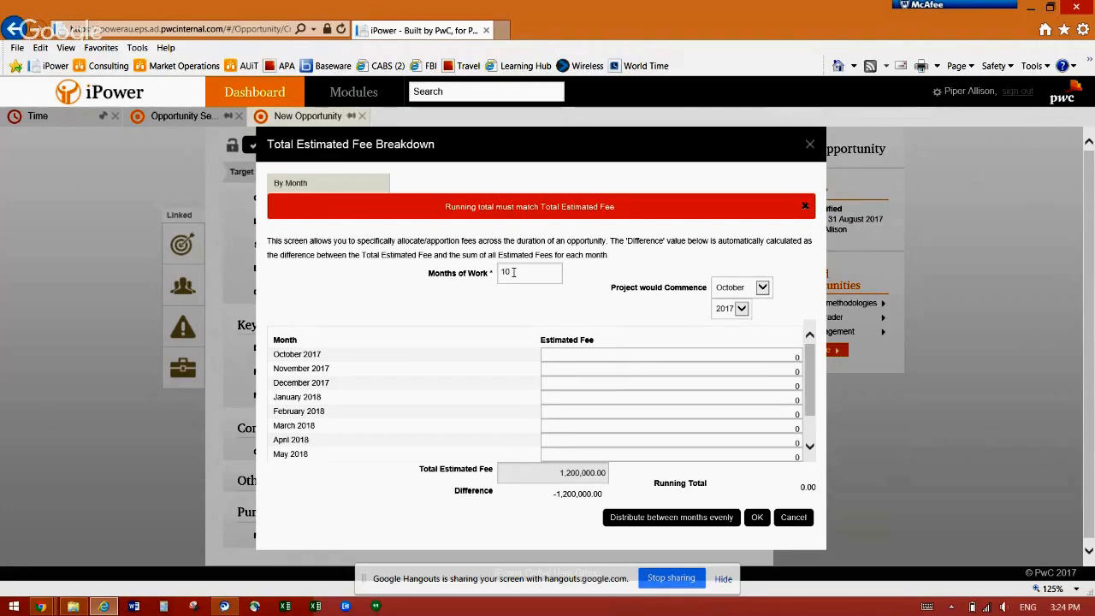
Distribute the 1,200,000.00 fee evenly at 120,000.00 per month and confirm with OK
click(649, 518)
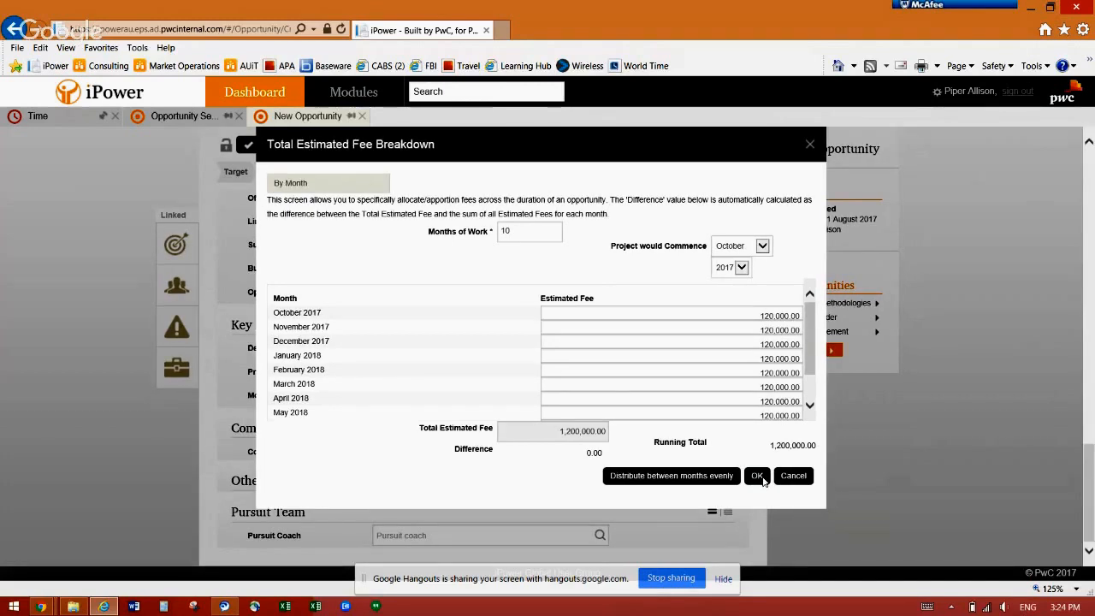
click(756, 475)
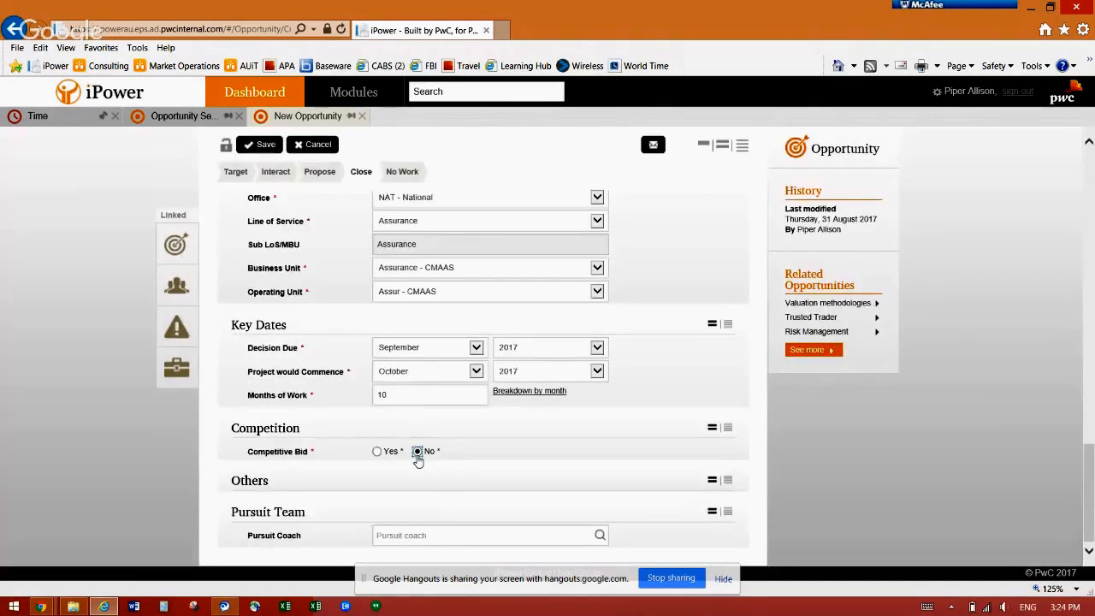
Set Competitive Bid to No for the opportunity
click(417, 451)
click(1090, 384)
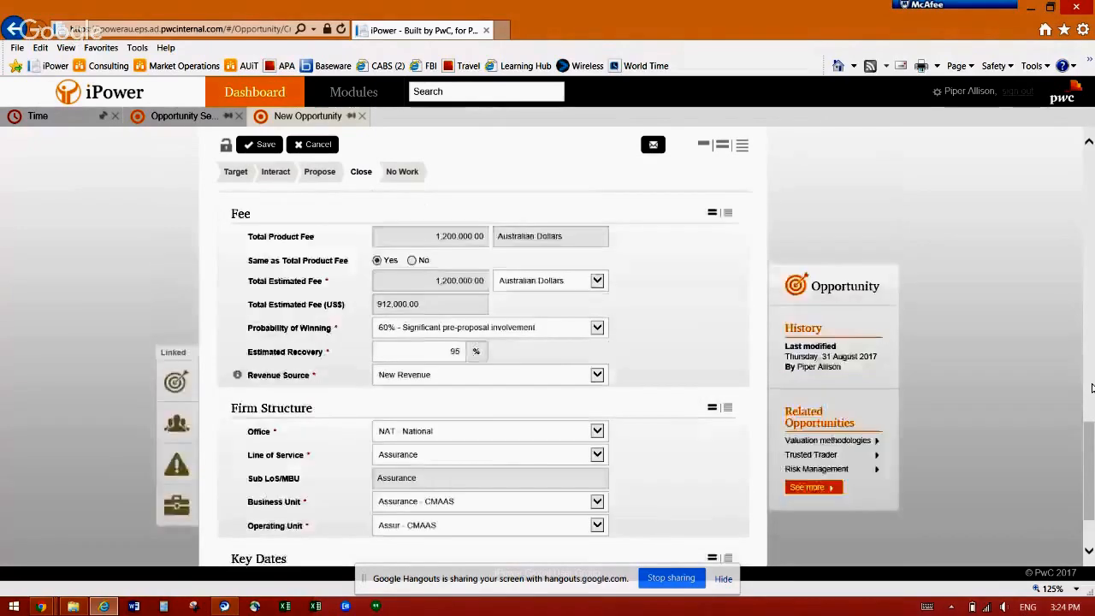
drag(1091, 393, 1092, 472)
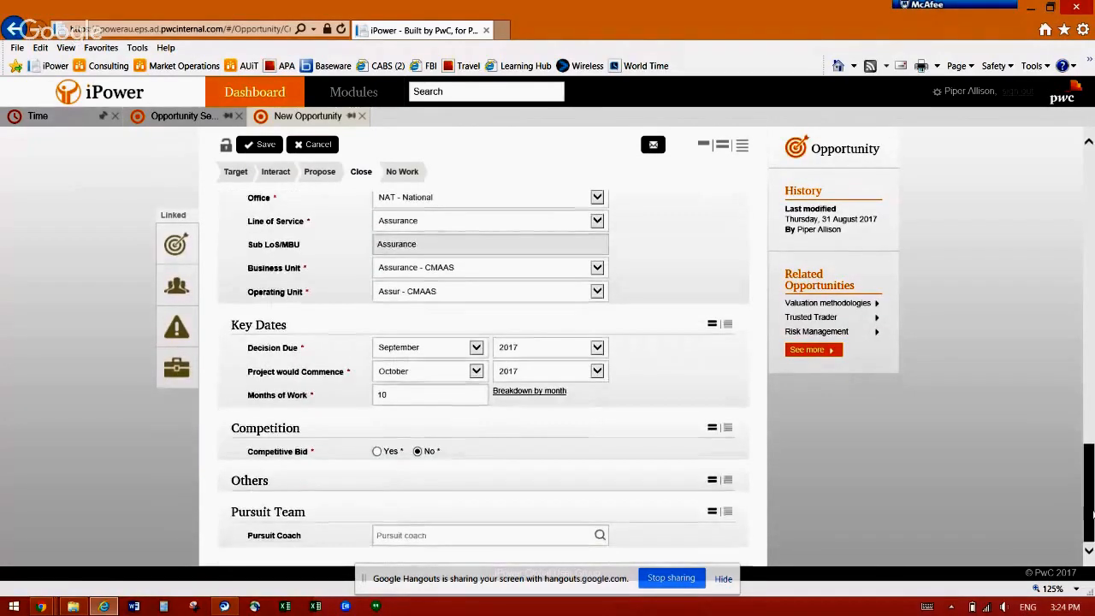
Expand the Others section and check the Focus Groups field, then return to the form top
click(728, 481)
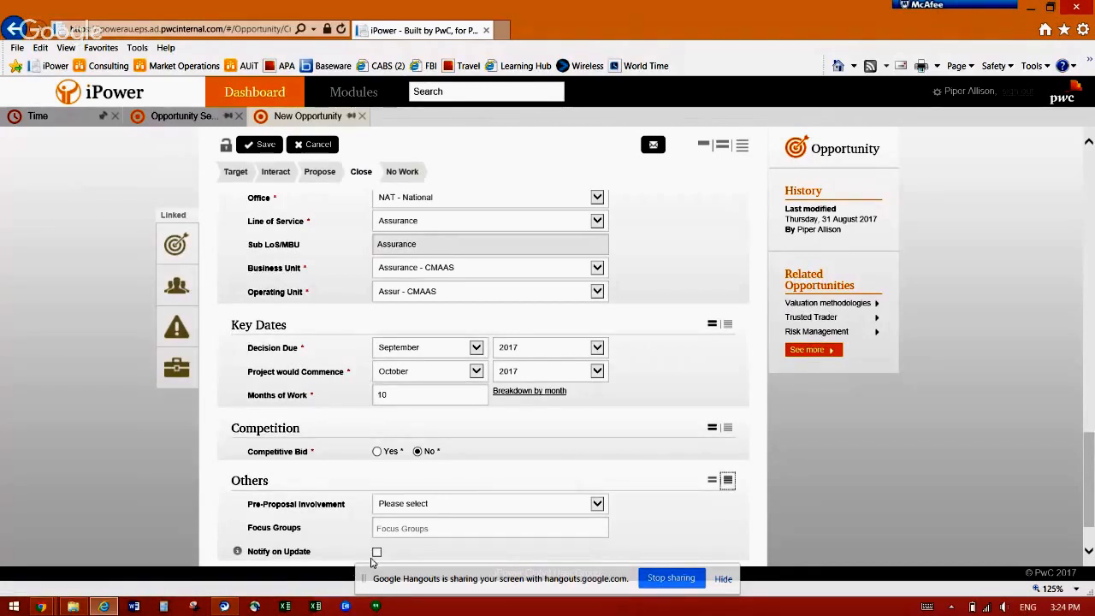
click(402, 529)
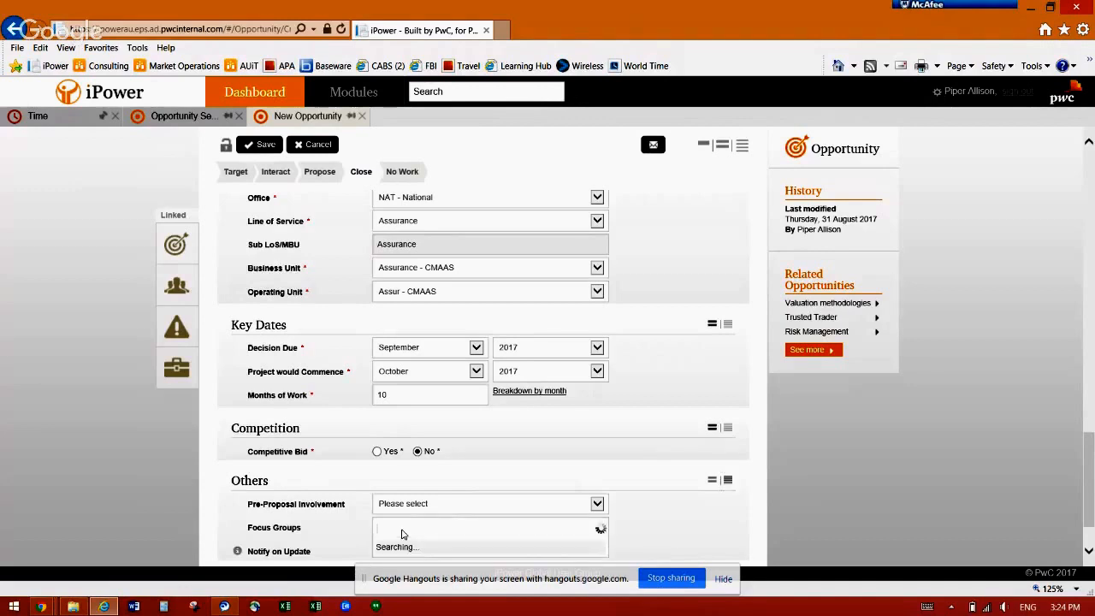
click(882, 460)
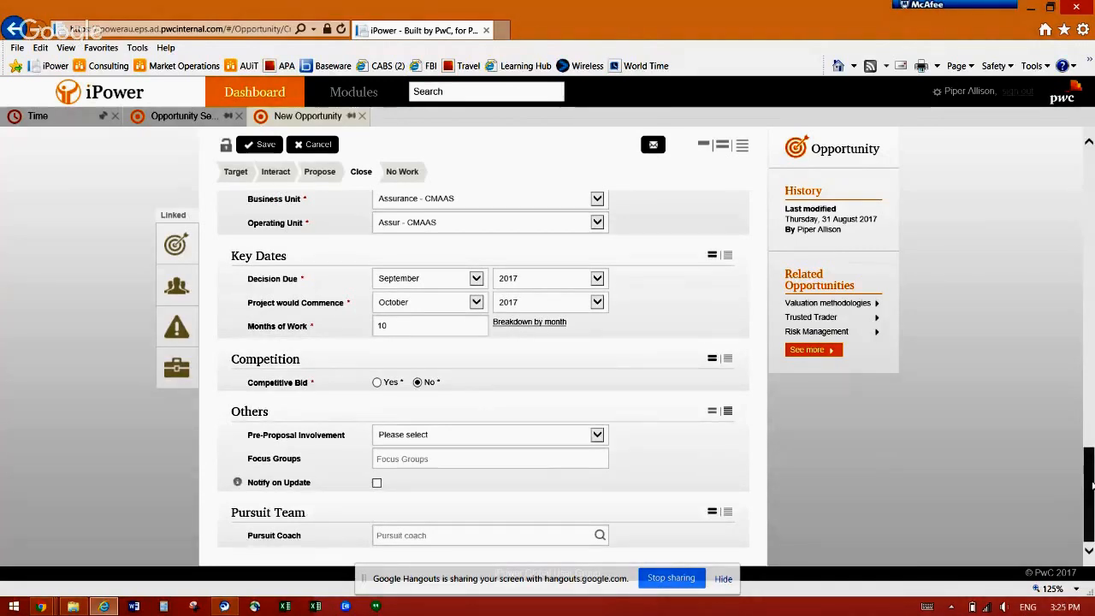
drag(1092, 485, 1092, 120)
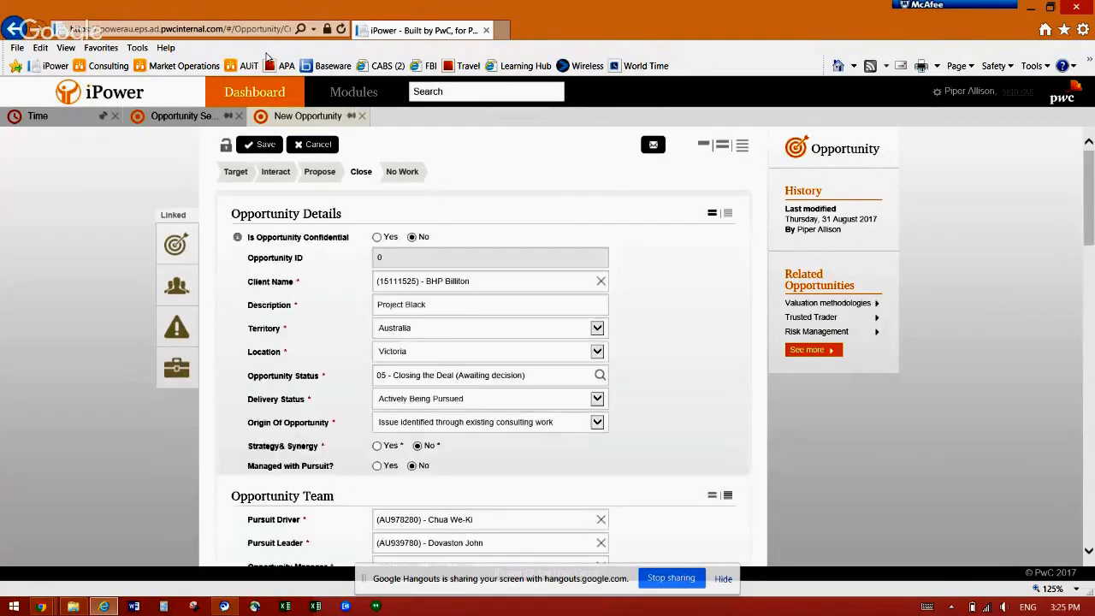
Save Project Black, dismiss the background-check notice, and return to Opportunity Search
click(255, 146)
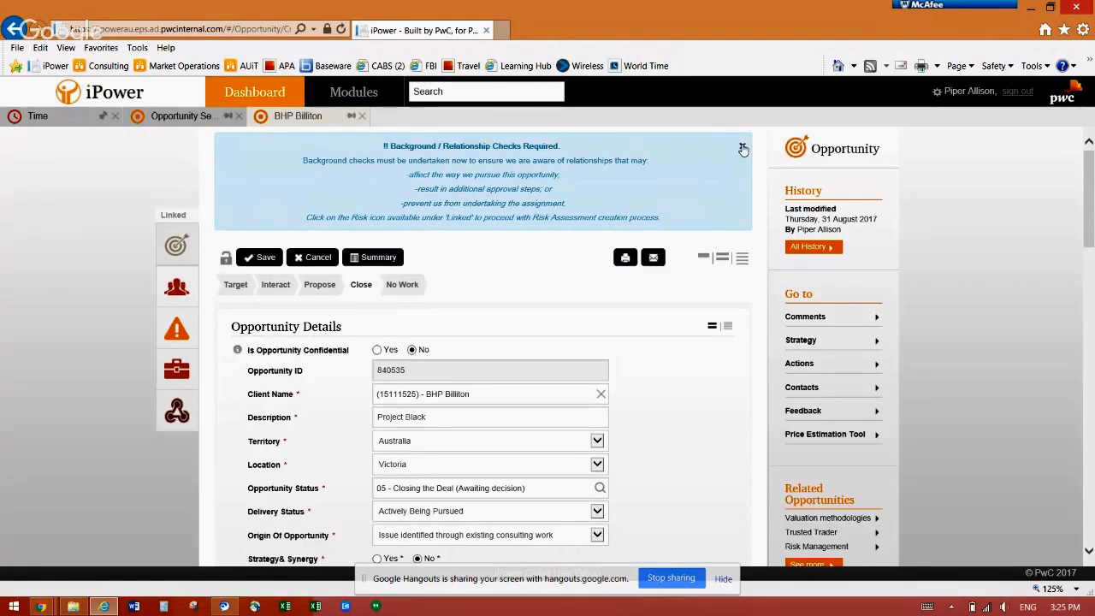
click(741, 146)
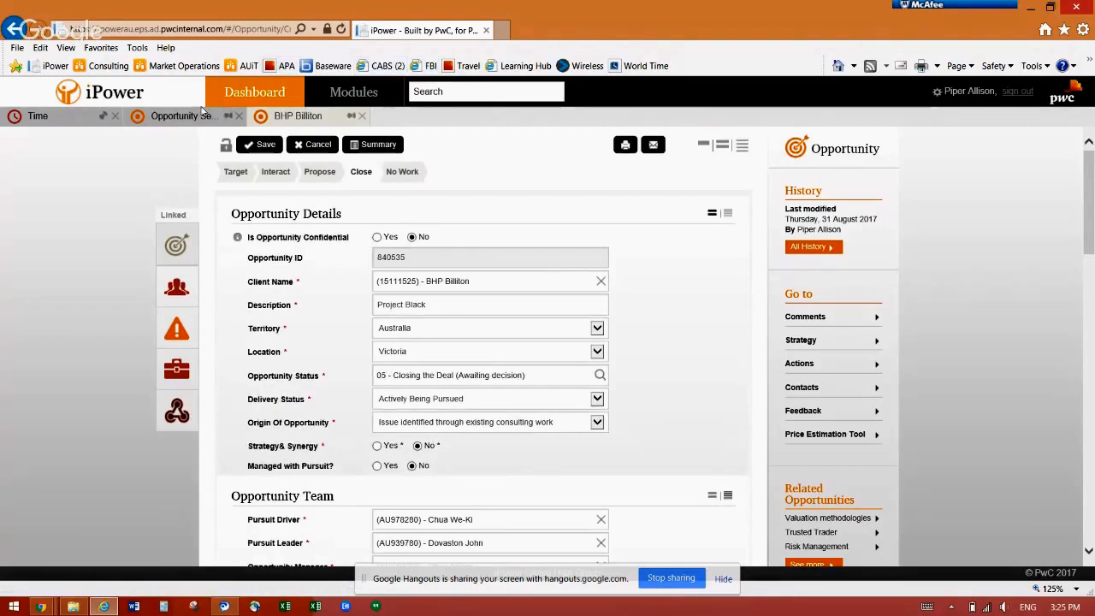
click(182, 118)
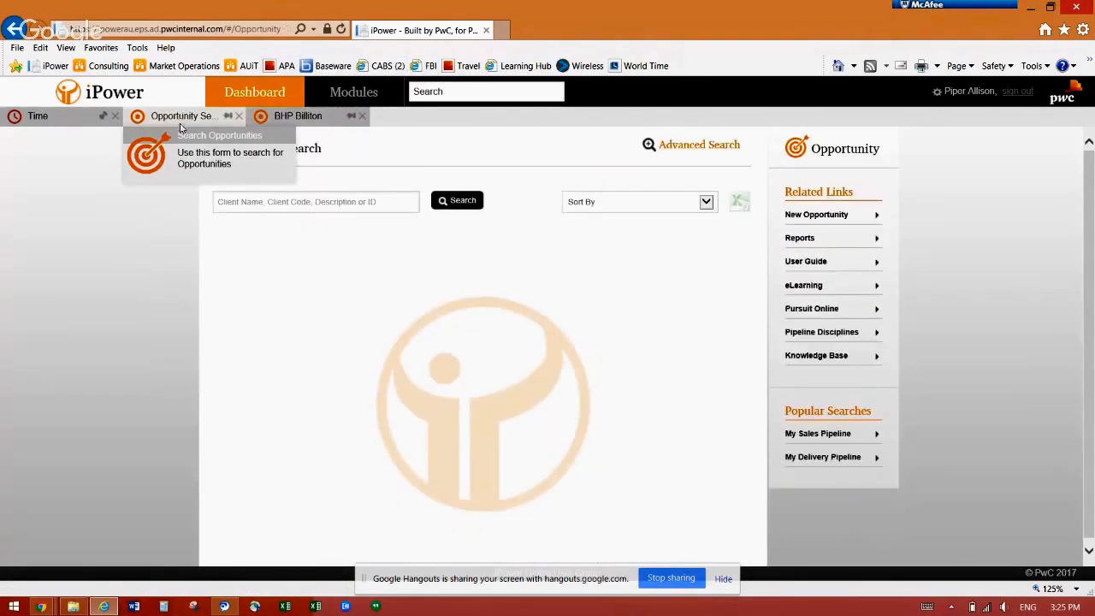
Show My Sales Pipeline with Project Black at 1,200,000.00 AUD, then bring the Hangouts screen-share window forward
click(821, 435)
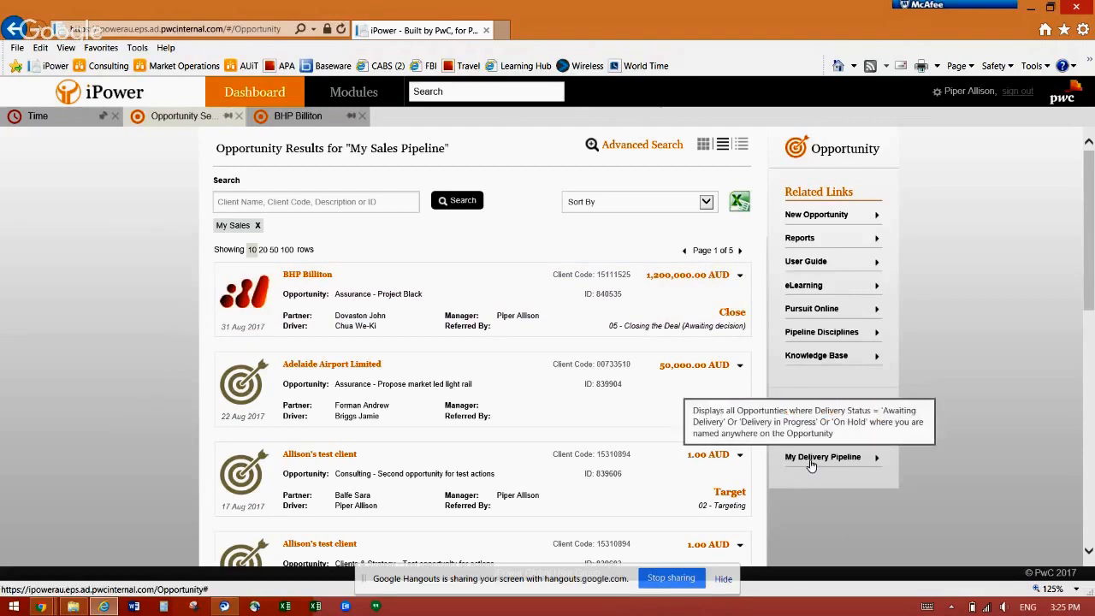
click(377, 607)
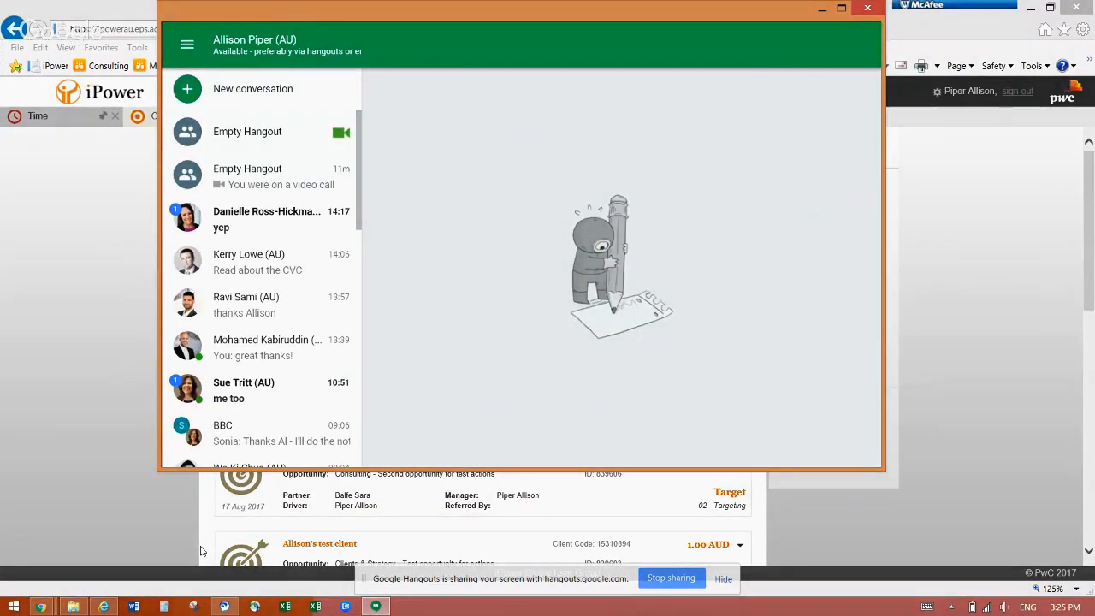
click(867, 9)
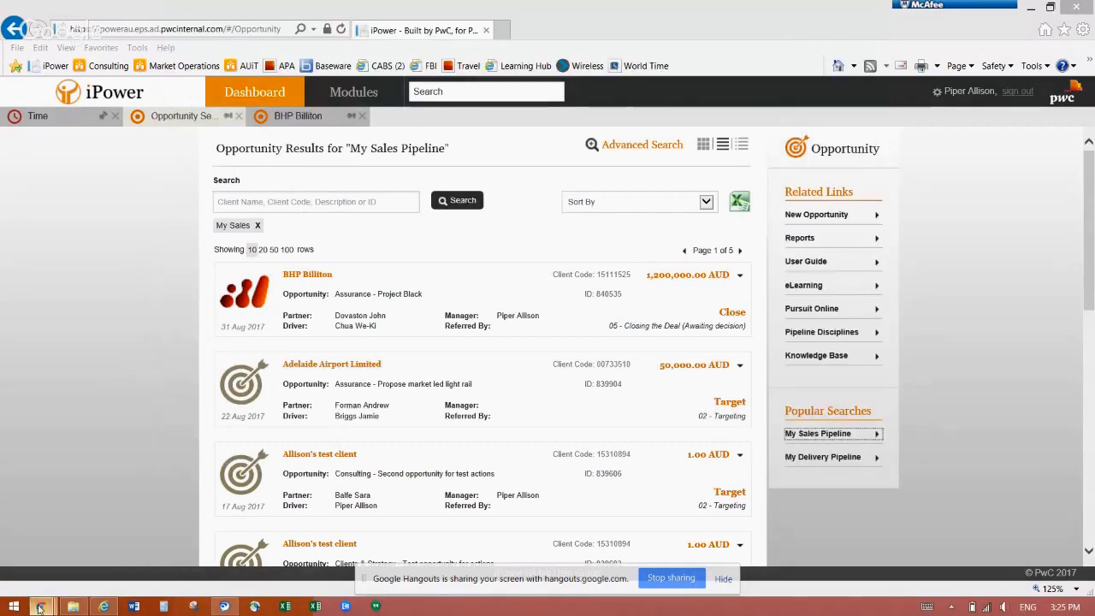
mouse_move(40, 607)
click(260, 526)
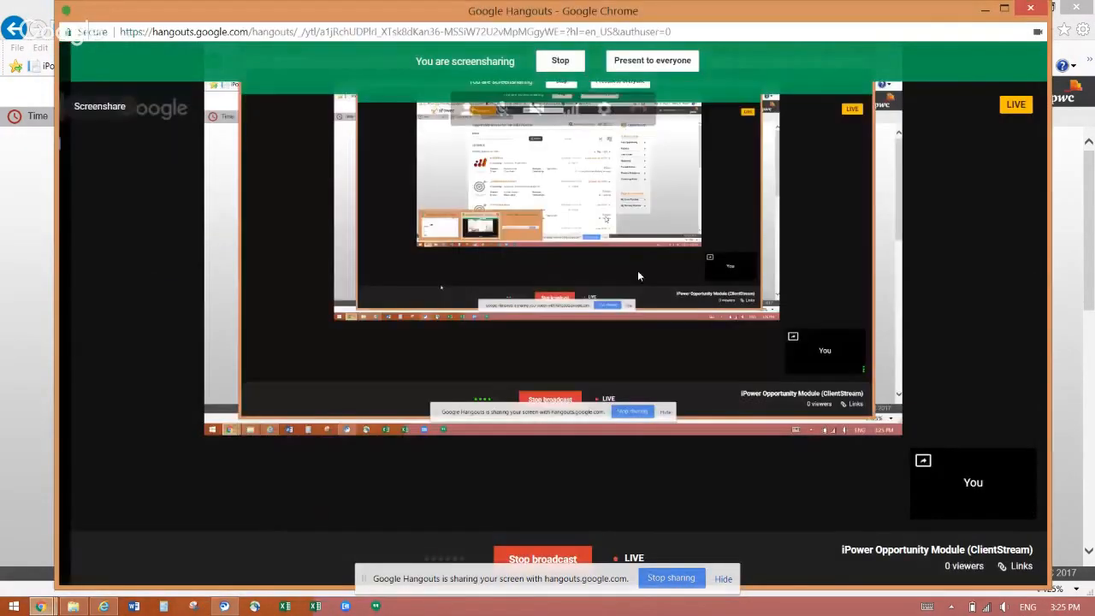